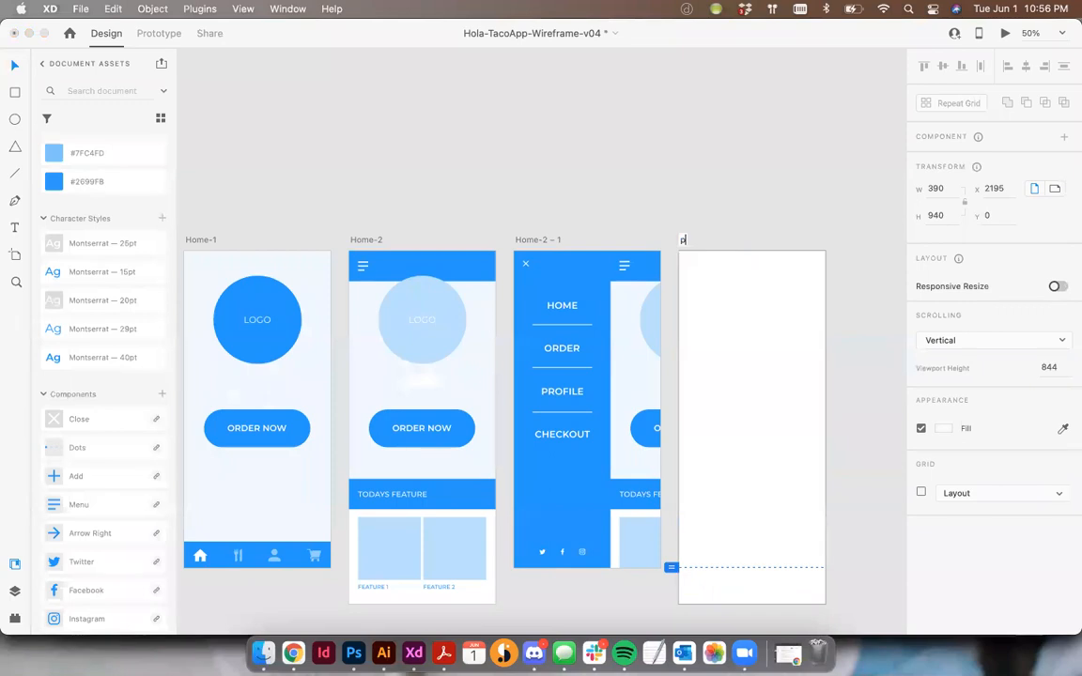
# Rename the new blank artboard as Popup
pyautogui.write('Popup')
pyautogui.press('Return')
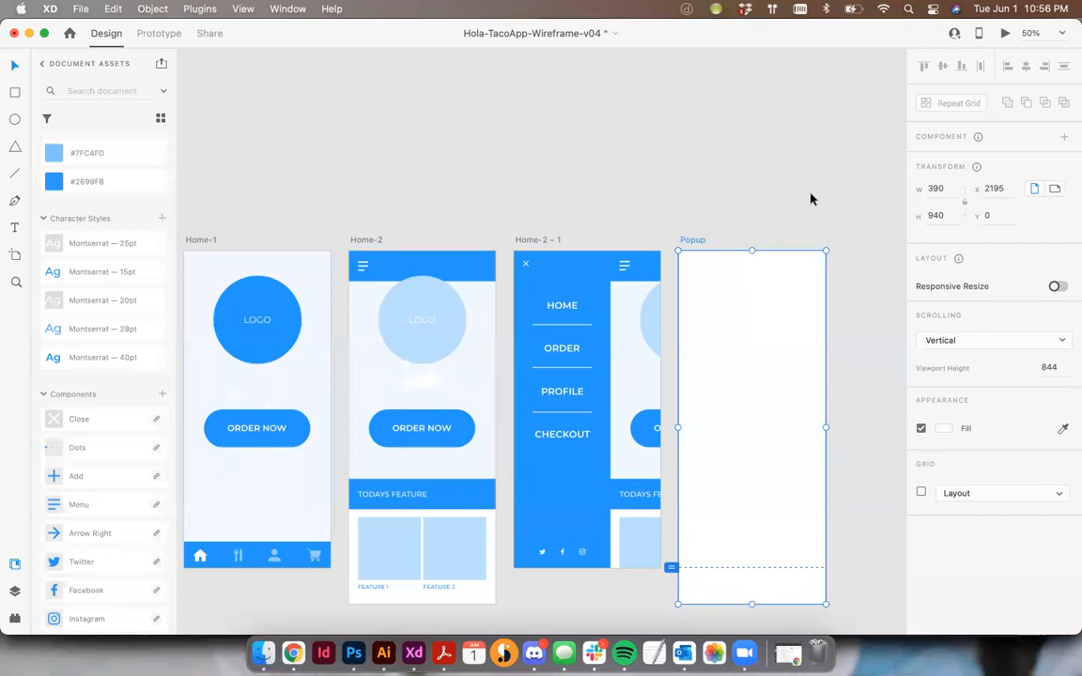
pyautogui.scroll(-1, 497, 479)
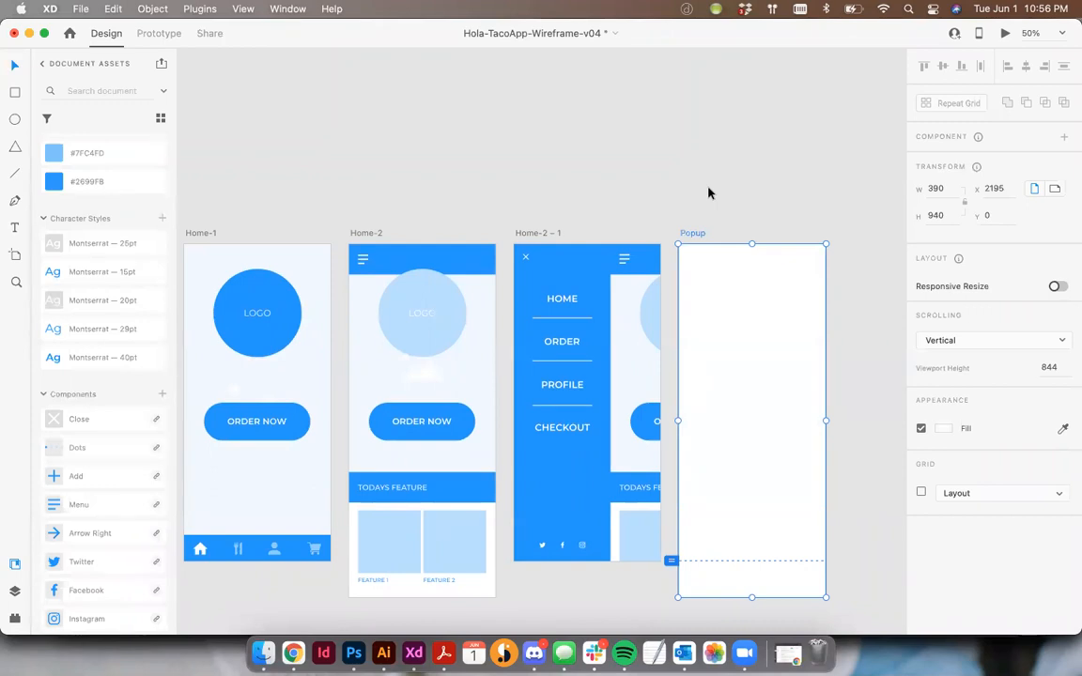
pyautogui.click(786, 654)
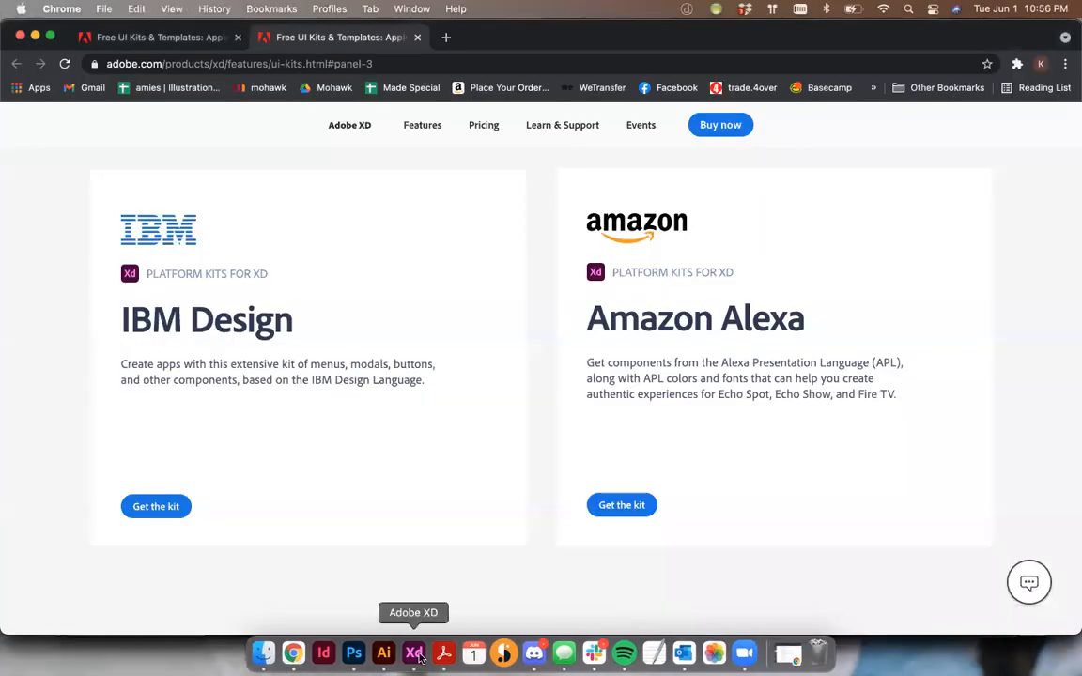
pyautogui.click(419, 660)
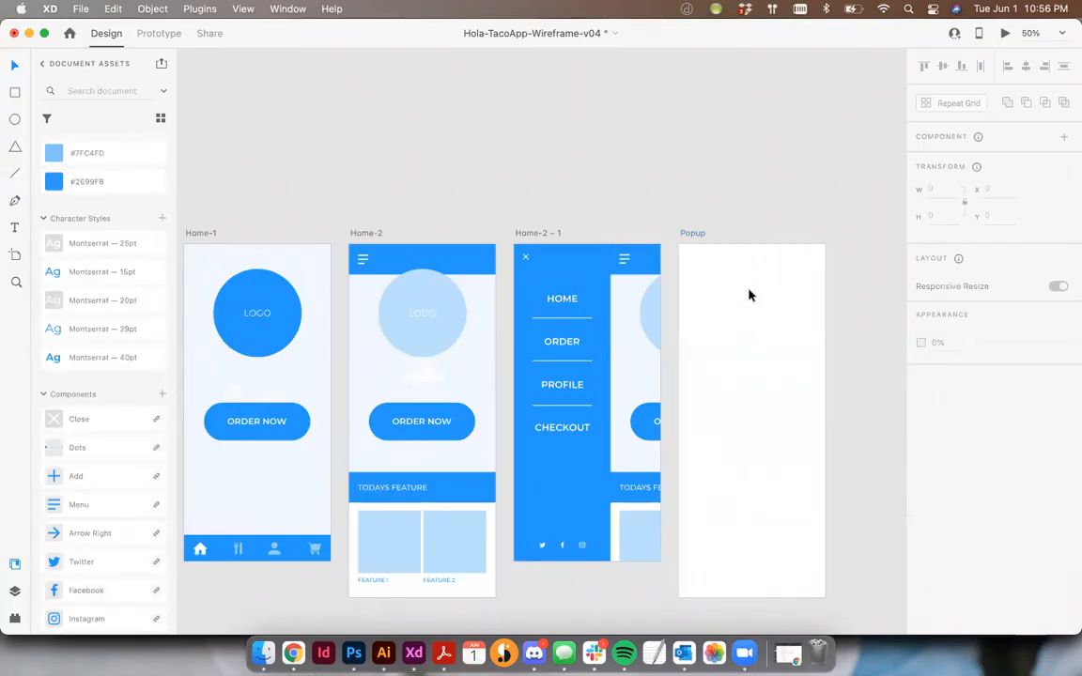
# Resize the Popup artboard to about 337 wide and shorten it from its lower edge to about half its height
pyautogui.moveTo(739, 283); pyautogui.dragTo(717, 265)
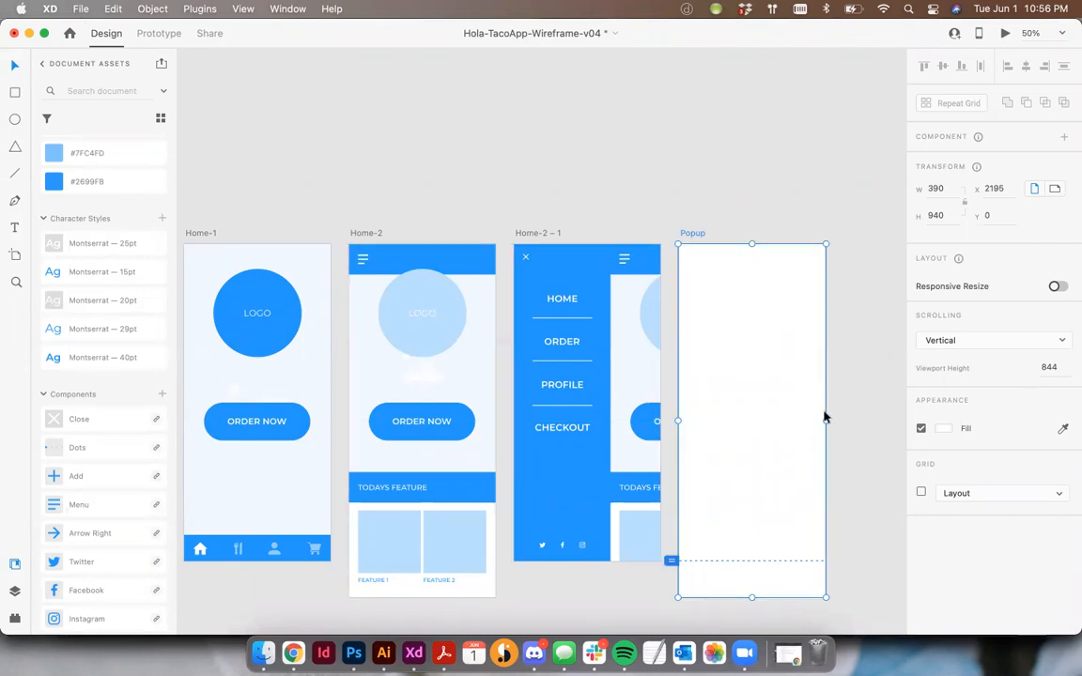
pyautogui.moveTo(824, 422); pyautogui.dragTo(805, 421)
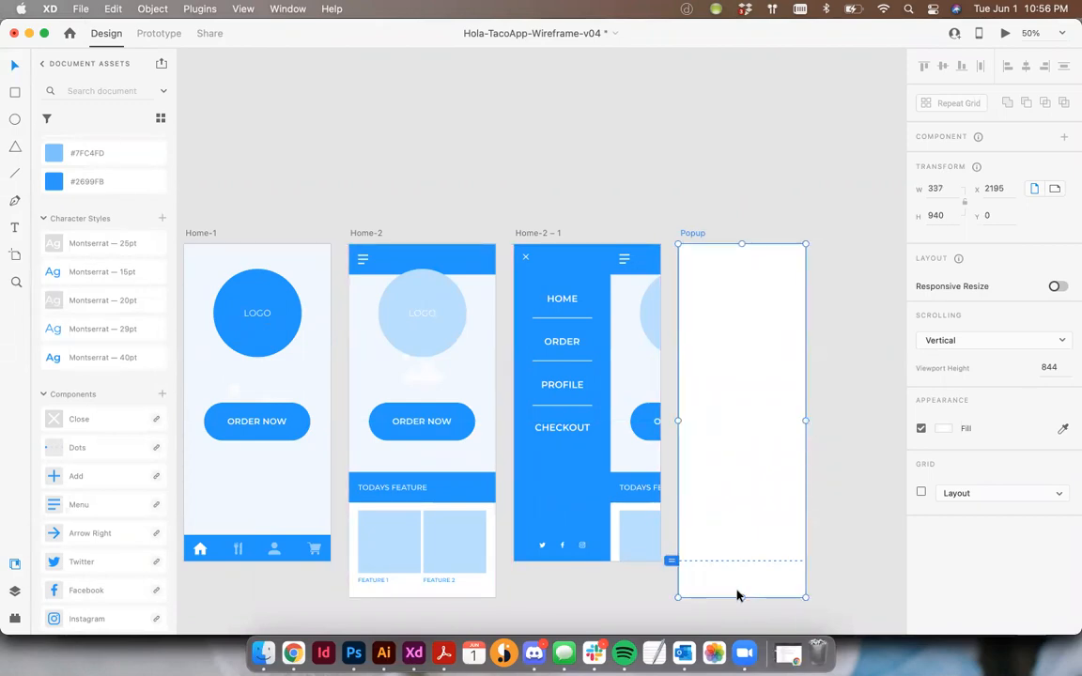
pyautogui.moveTo(739, 596); pyautogui.dragTo(746, 381)
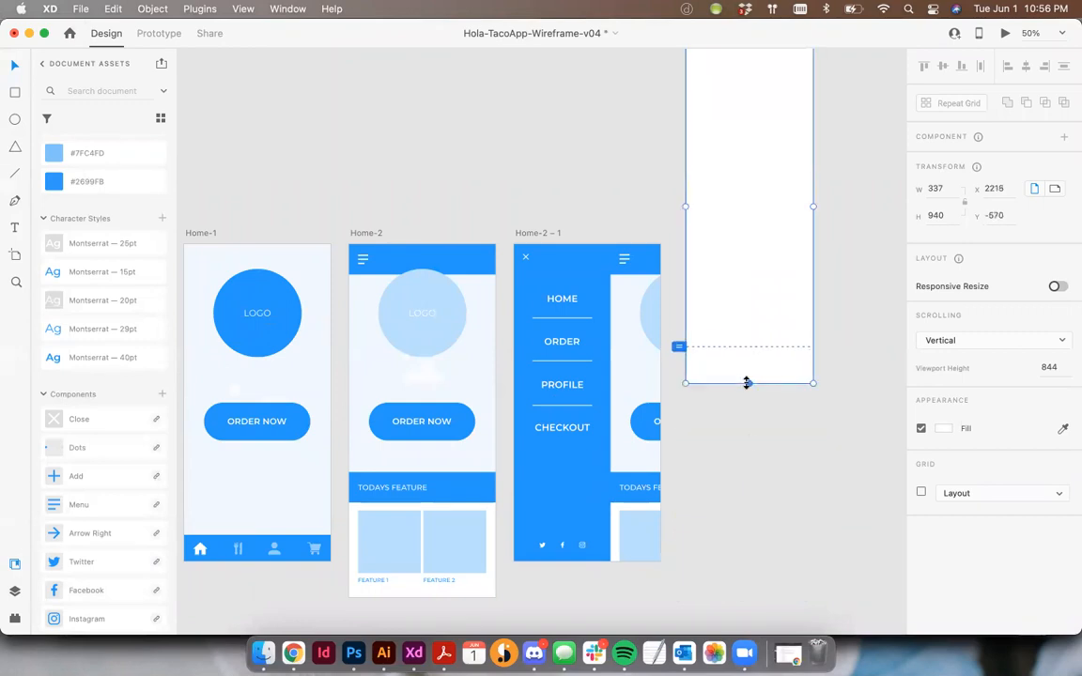
pyautogui.press('super+z')
pyautogui.moveTo(744, 594); pyautogui.dragTo(735, 420)
pyautogui.moveTo(751, 280)
pyautogui.mouseDown()
pyautogui.moveTo(597, 321)
pyautogui.moveTo(739, 268)
pyautogui.moveTo(760, 272)
pyautogui.moveTo(756, 279)
pyautogui.mouseUp()
pyautogui.click(746, 206)
# Show the layout grid and draw a 150 by 150 square near the upper-left corner of the Popup artboard
pyautogui.press('super+equal')
pyautogui.press('super+equal')
pyautogui.moveTo(730, 210); pyautogui.dragTo(386, 194)
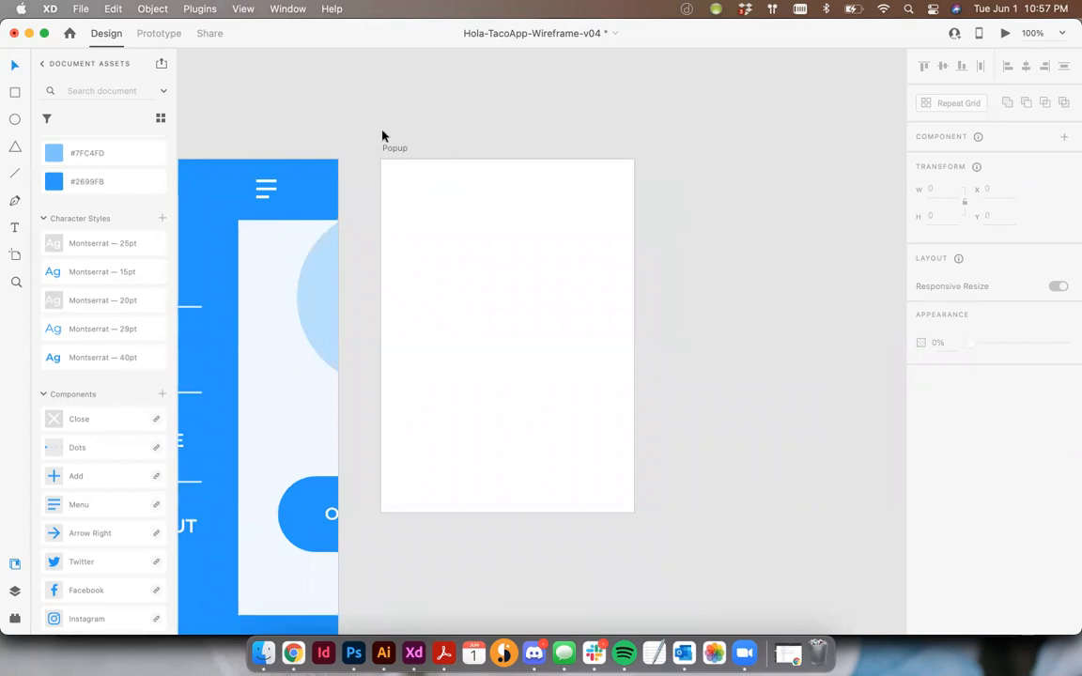
pyautogui.click(15, 92)
pyautogui.press('shift+super+apostrophe')
pyautogui.moveTo(397, 172); pyautogui.dragTo(514, 338)
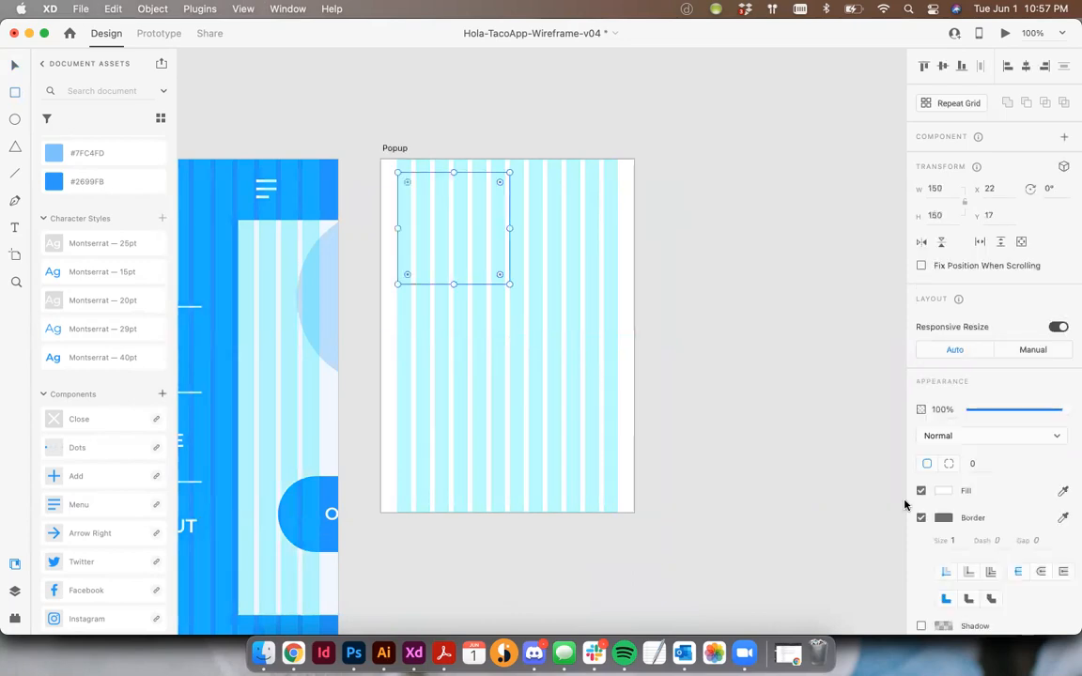
# Remove the square's border, fill it with the saved colour #BCE0FD, and hide the layout grid
pyautogui.click(920, 517)
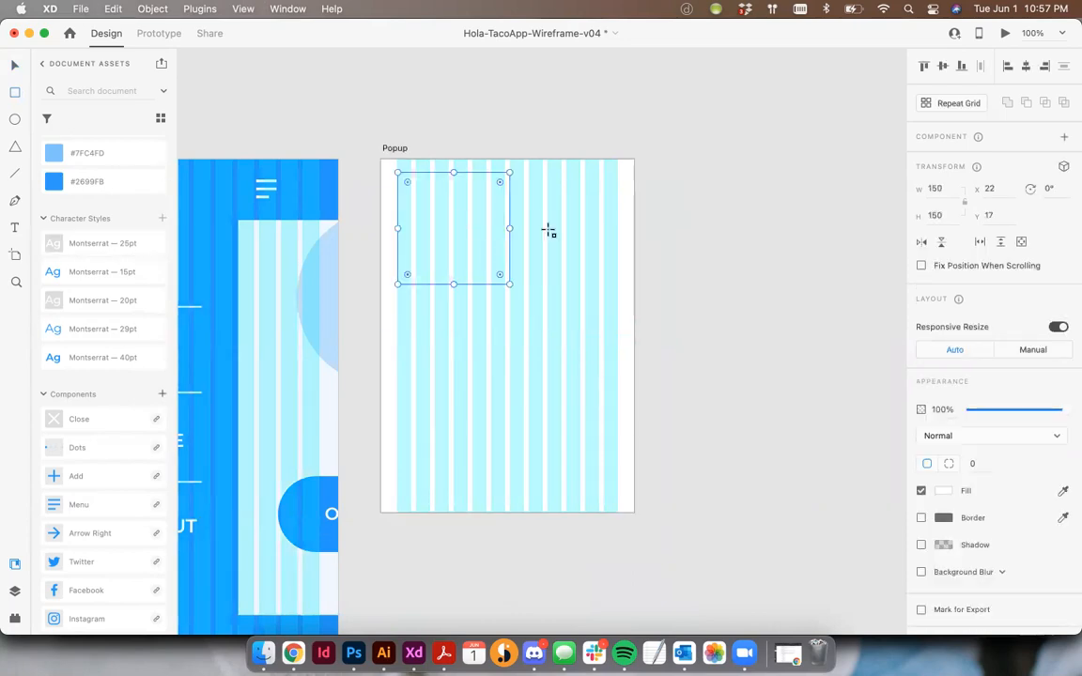
pyautogui.scroll(4, 85, 217)
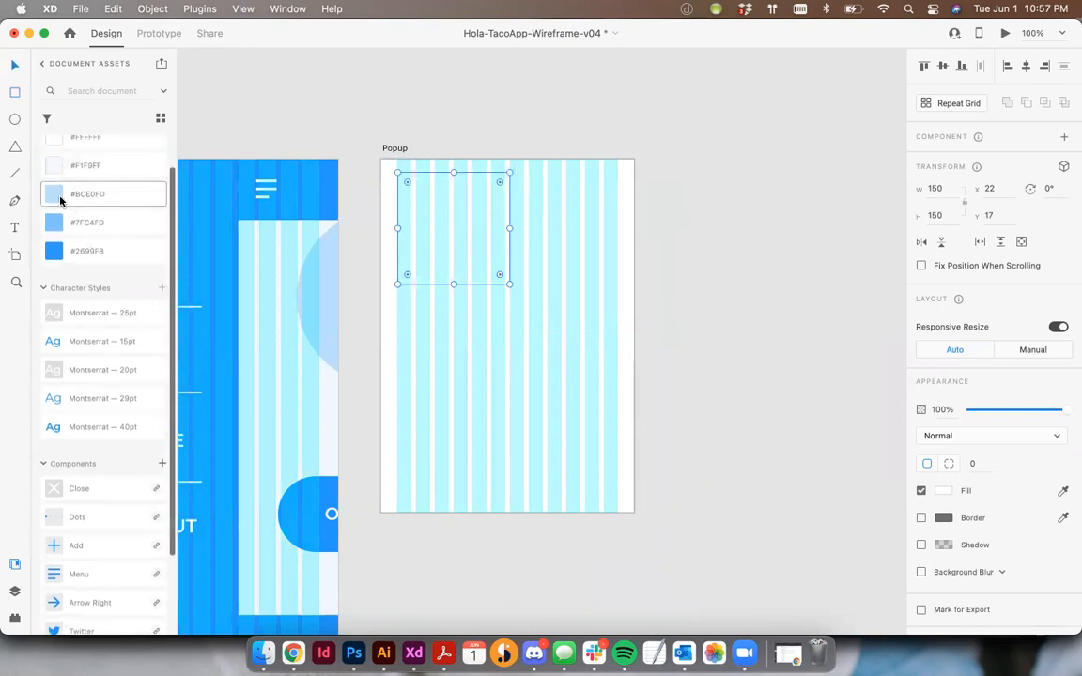
pyautogui.click(70, 195)
pyautogui.click(512, 138)
pyautogui.press('super+shift+apostrophe')
# Copy the FEATURE 1 label from the Home-2 artboard onto Popup and place it left-aligned beneath the light blue square
pyautogui.hscroll(-10, 452, 364)
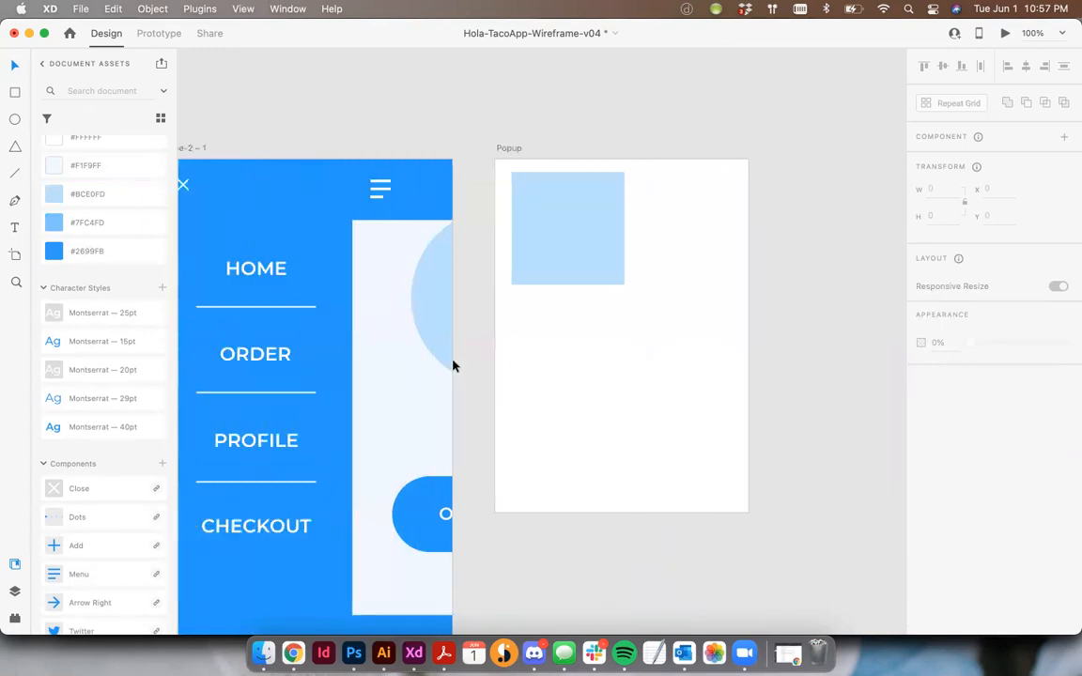
pyautogui.scroll(-10, 452, 364)
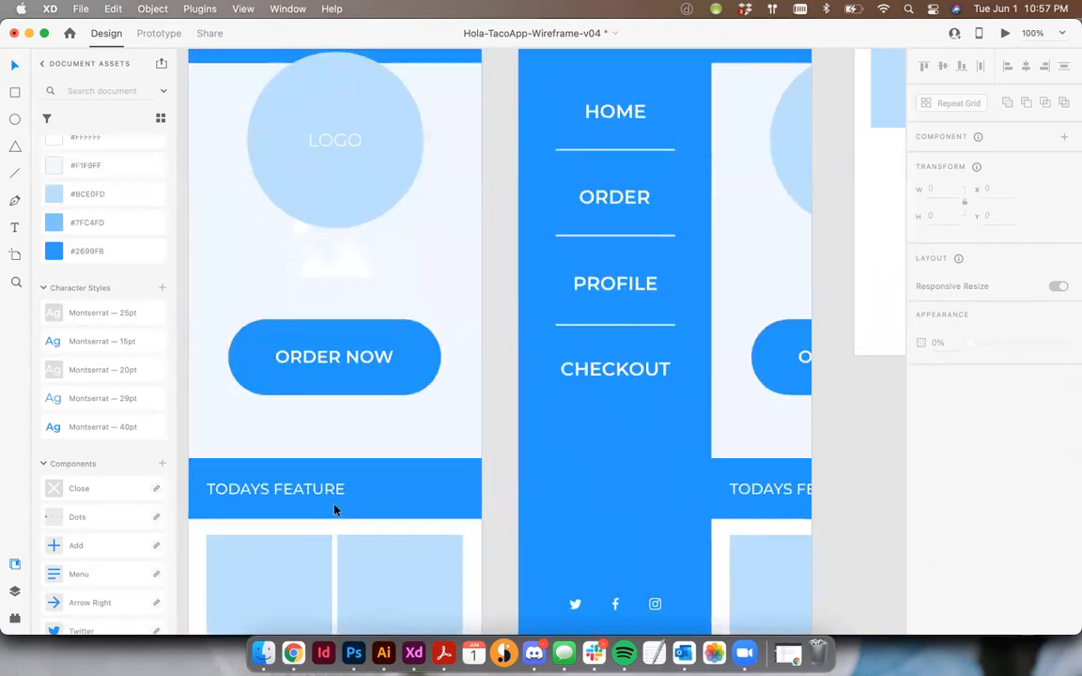
pyautogui.click(242, 487)
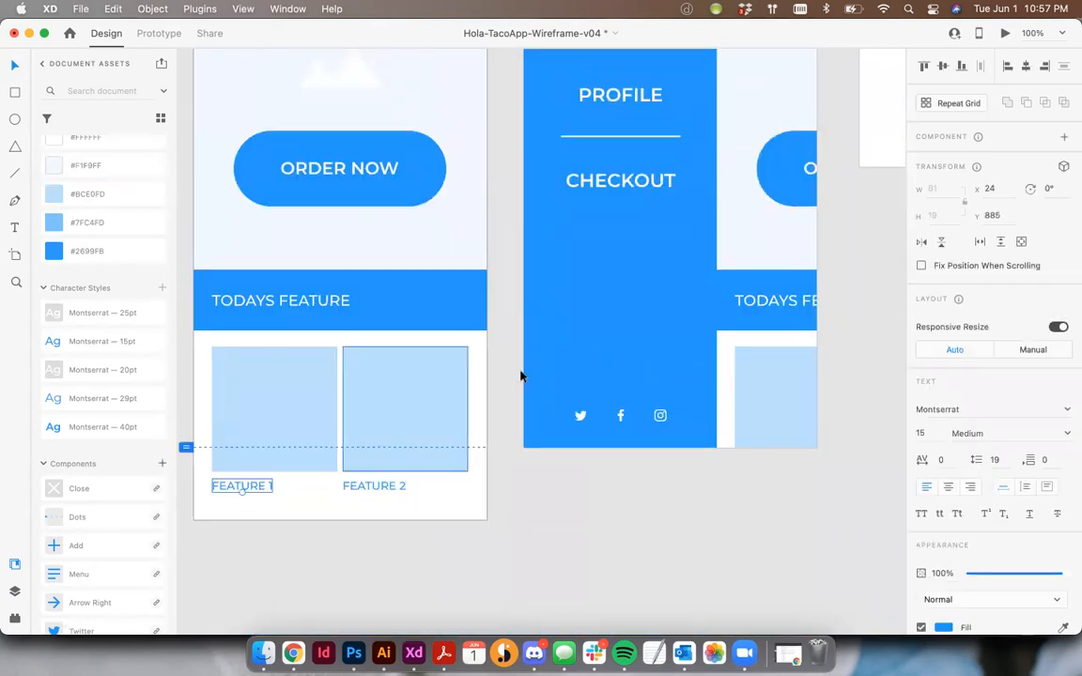
pyautogui.hscroll(9, 519, 374)
pyautogui.scroll(5, 519, 373)
pyautogui.press('super+v')
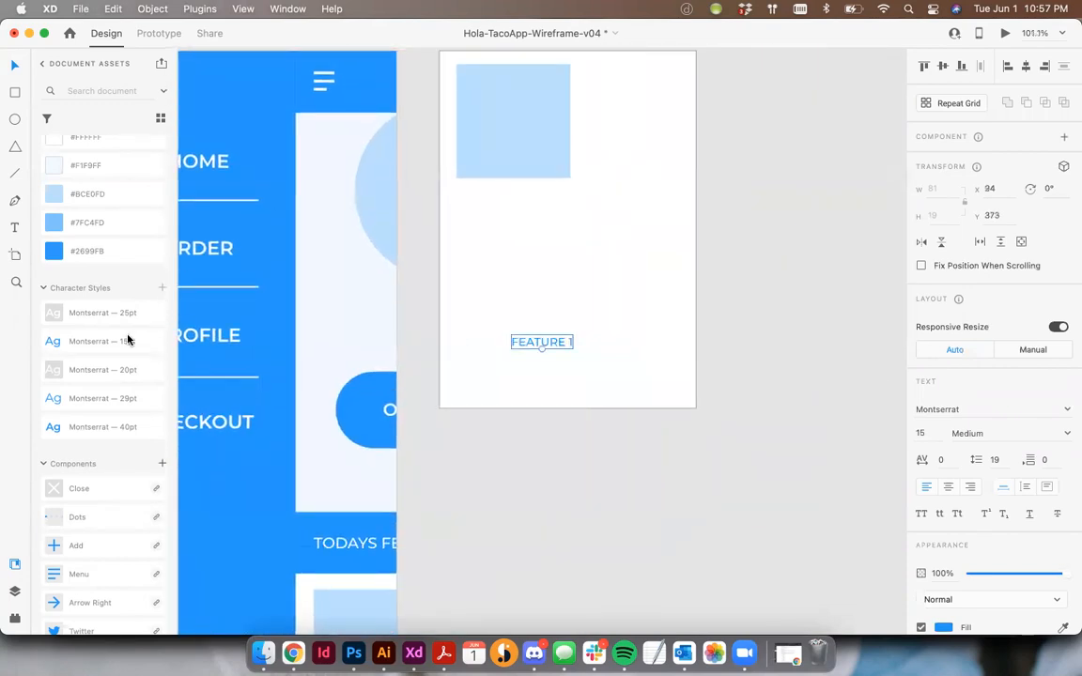
pyautogui.moveTo(526, 343); pyautogui.dragTo(474, 199)
# Replace the copied label's text with "Bean Salad"
pyautogui.doubleClick(474, 197)
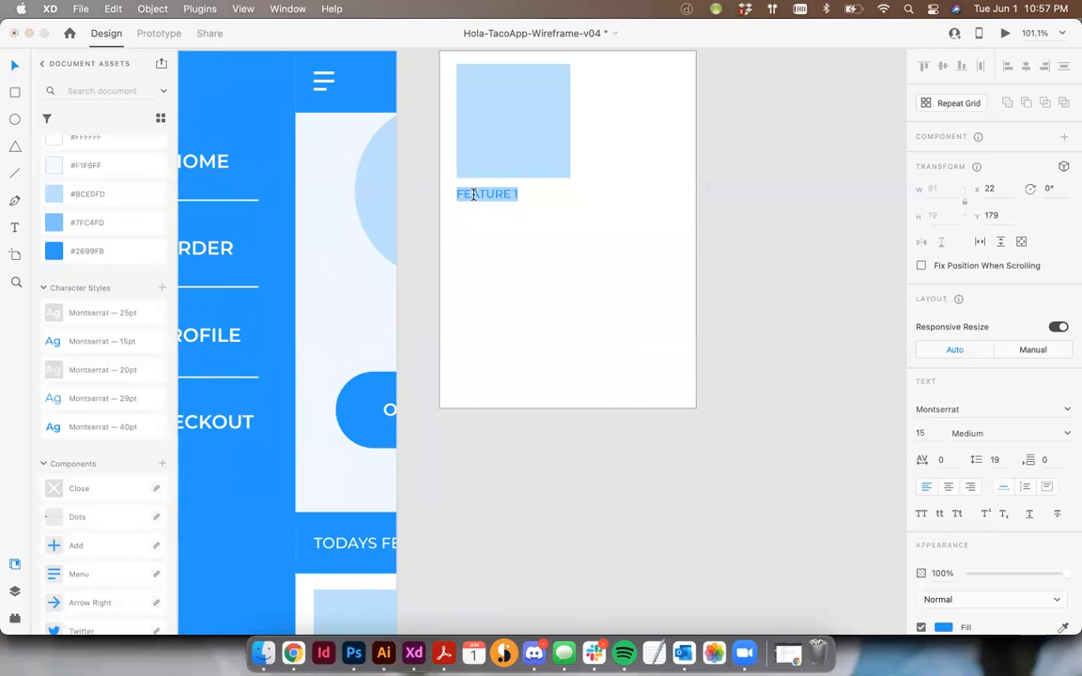
pyautogui.write('Bean Sal')
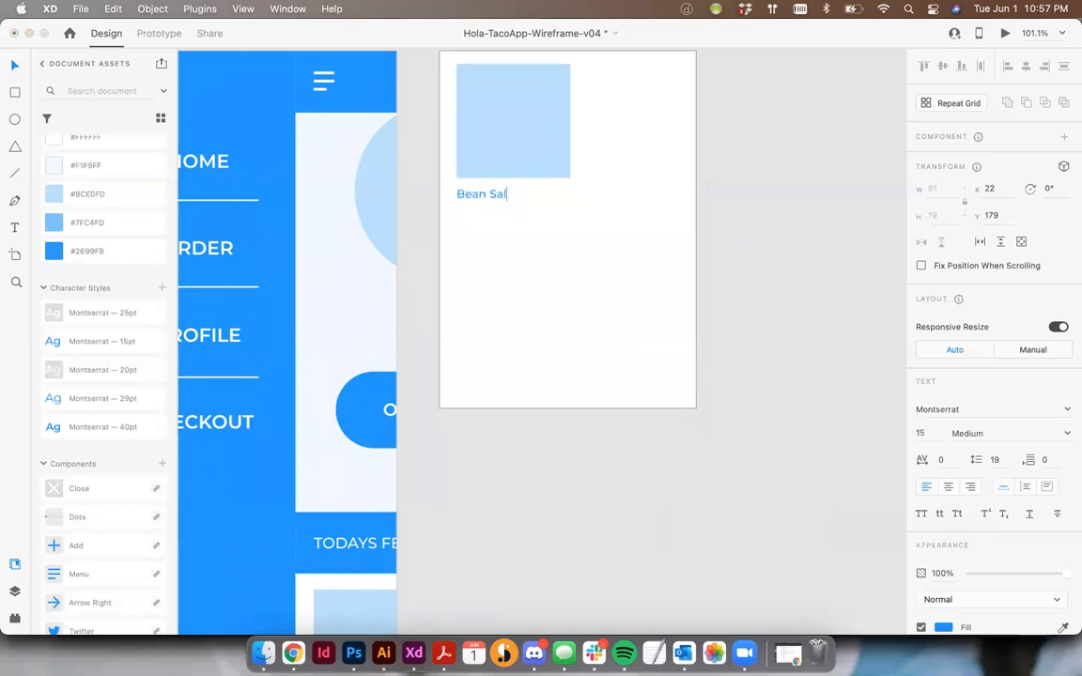
pyautogui.write('ad')
pyautogui.press('Escape')
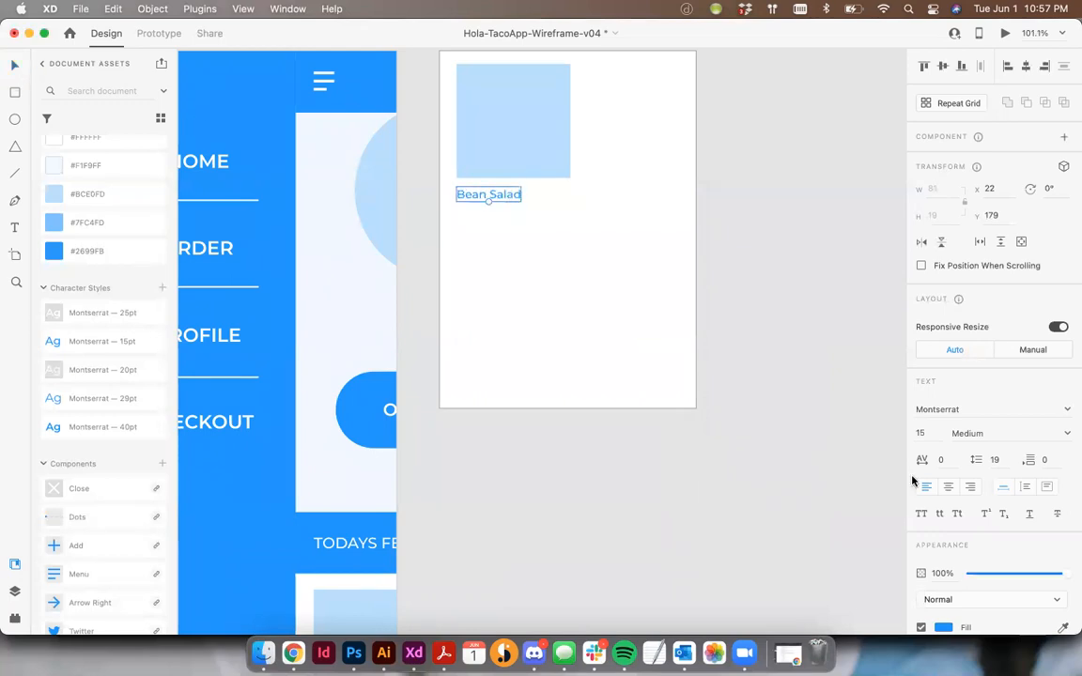
# Format the Bean Salad heading as Bold at size 18
pyautogui.click(1042, 435)
pyautogui.click(934, 508)
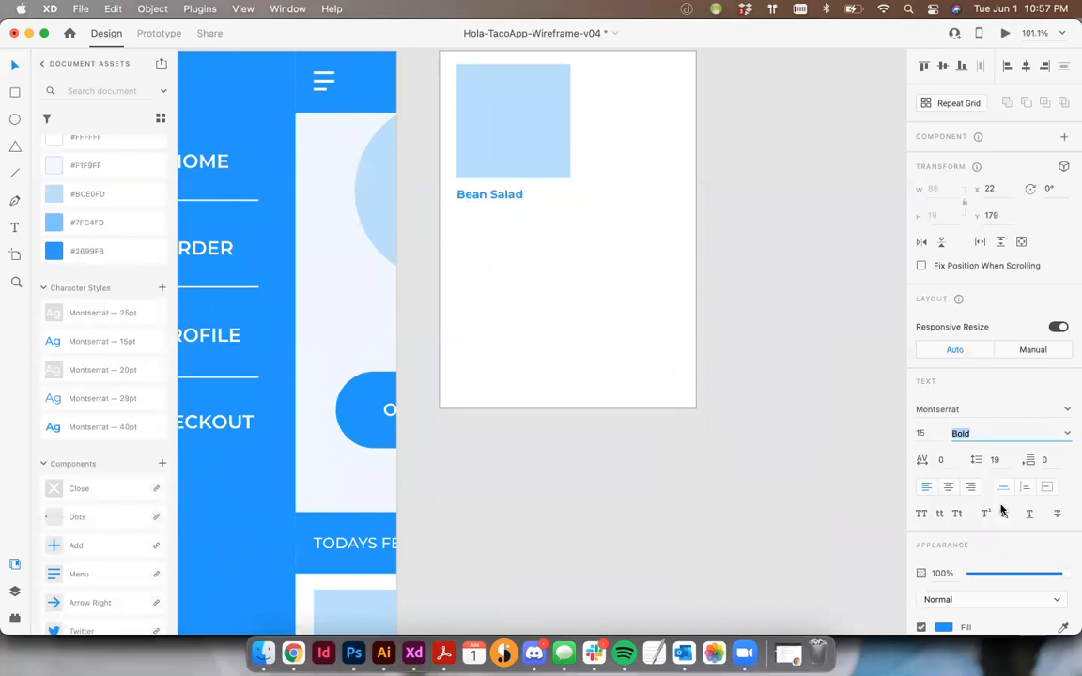
pyautogui.press('super+plus')
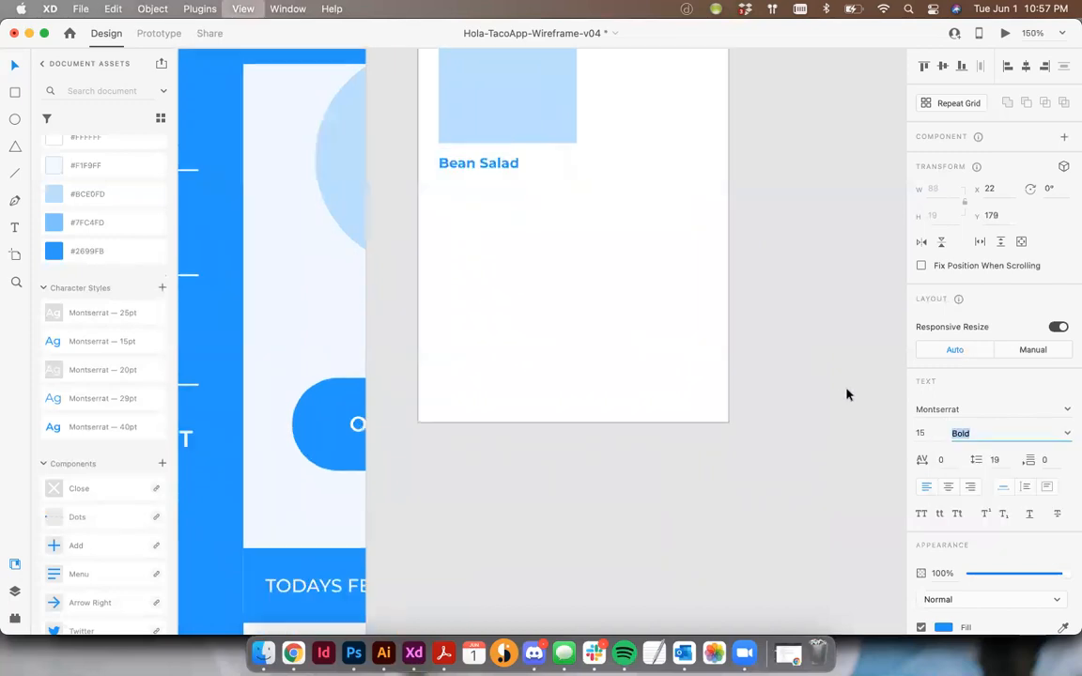
pyautogui.click(670, 465)
pyautogui.scroll(3, 828, 260)
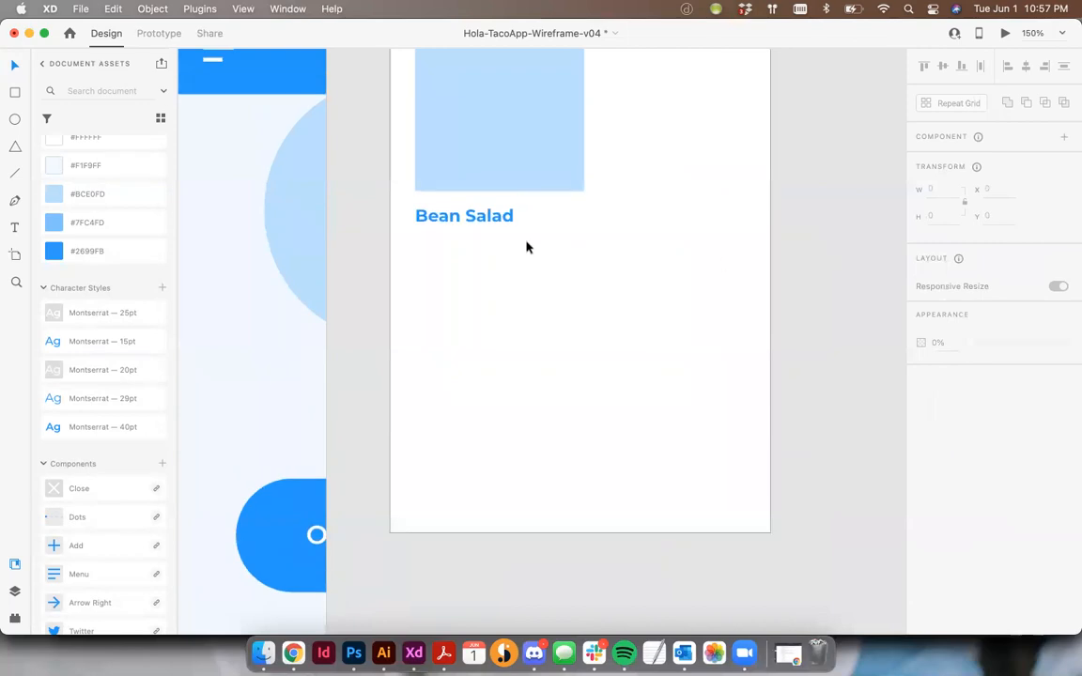
pyautogui.click(493, 214)
pyautogui.click(921, 433)
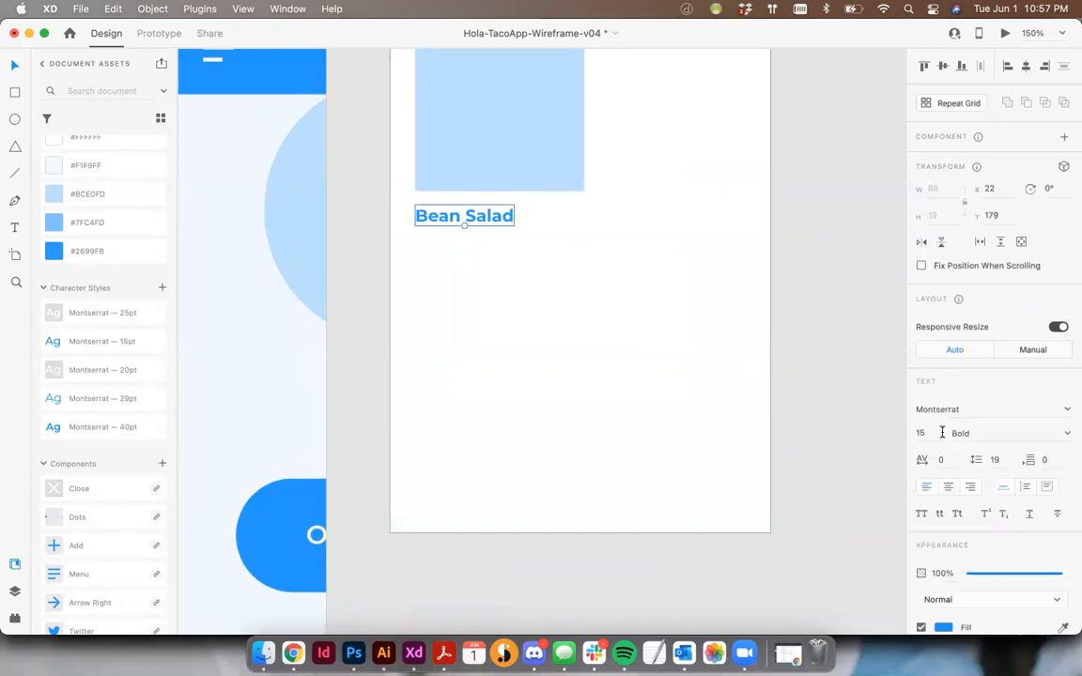
pyautogui.write('18')
pyautogui.press('Return')
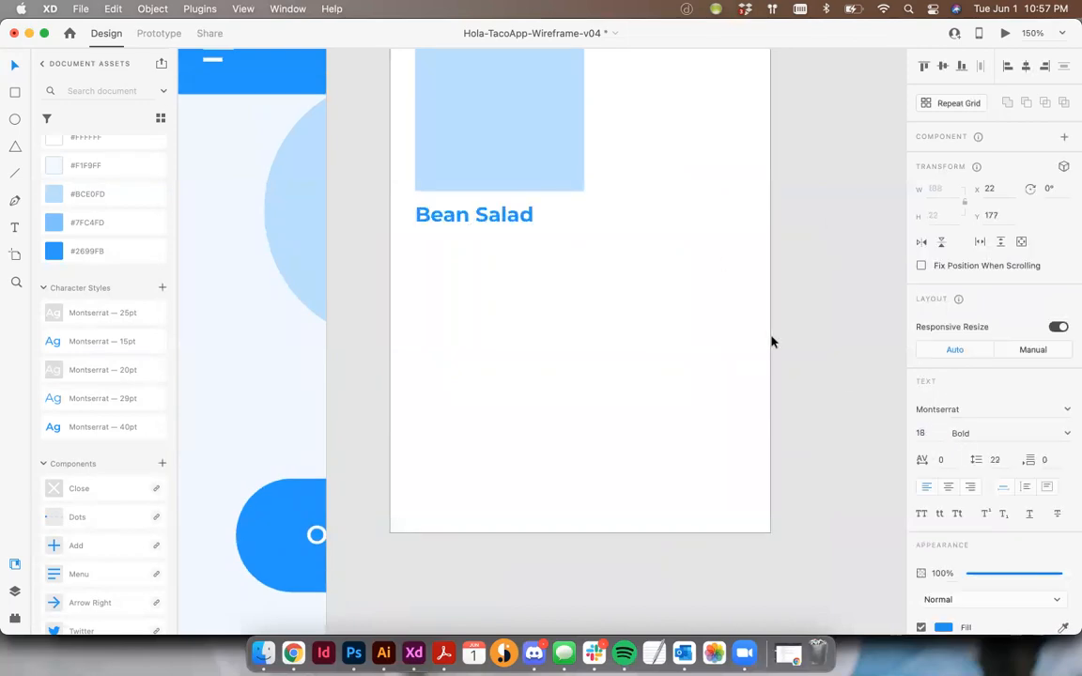
pyautogui.click(838, 335)
pyautogui.scroll(2, 839, 336)
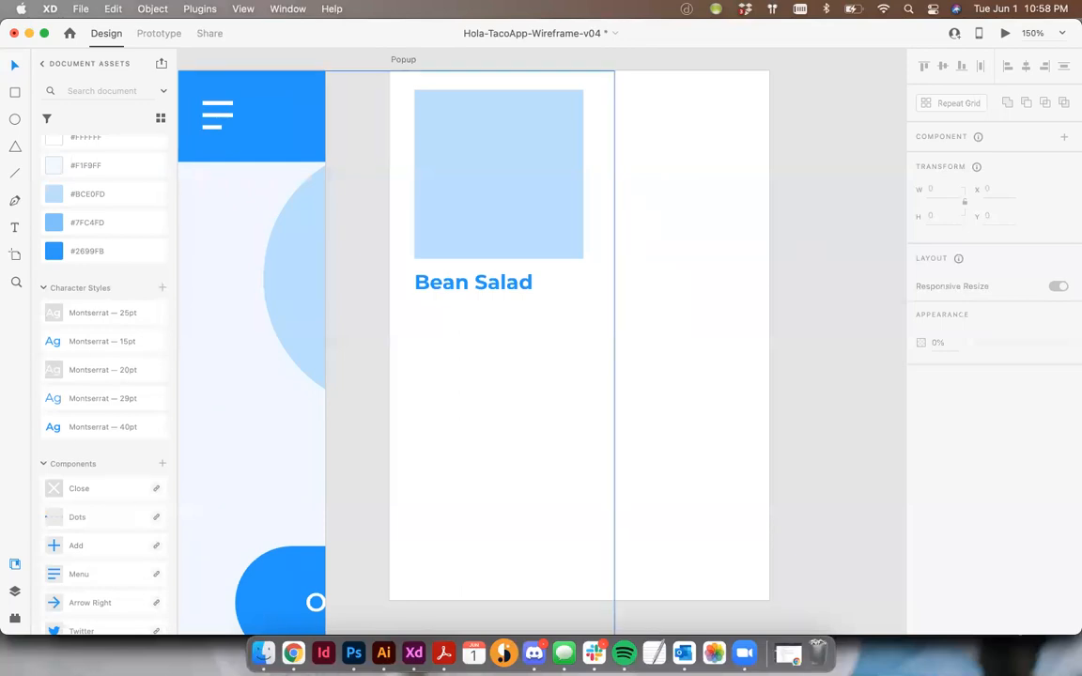
# Duplicate the Bean Salad heading below itself and replace the copy's text with "Lorem ipsum dolor sit amet, consectetur adipiscing elit."
pyautogui.click(789, 657)
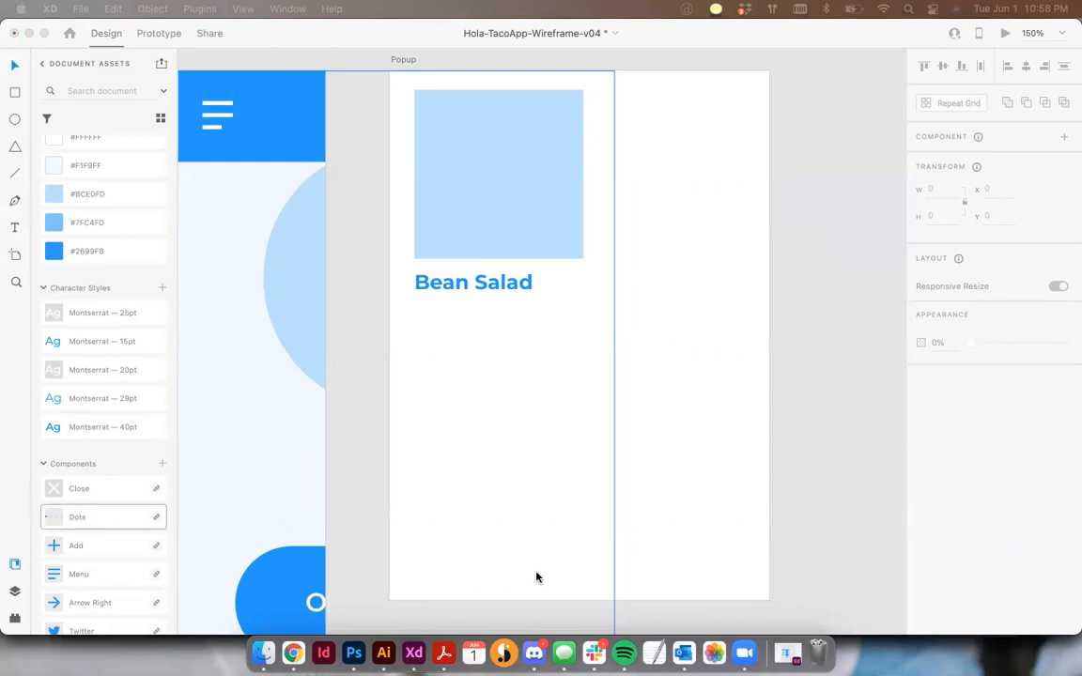
pyautogui.click(787, 654)
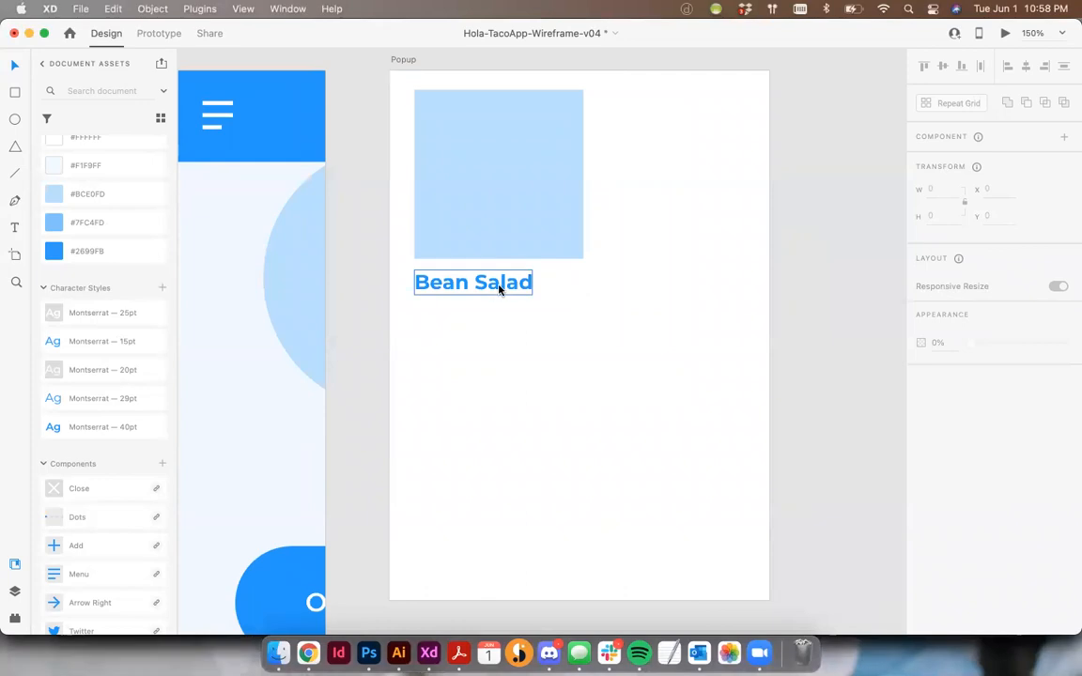
pyautogui.click(499, 283)
pyautogui.moveTo(499, 283); pyautogui.dragTo(500, 335)
pyautogui.doubleClick(501, 335)
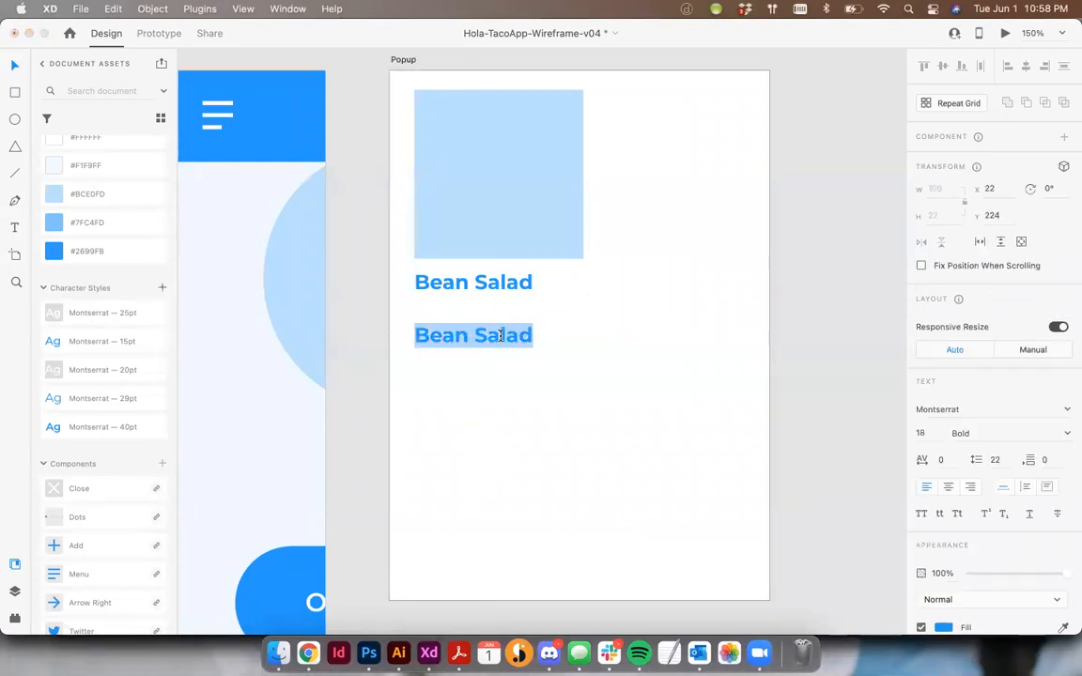
pyautogui.press('super+v')
pyautogui.press('super+a')
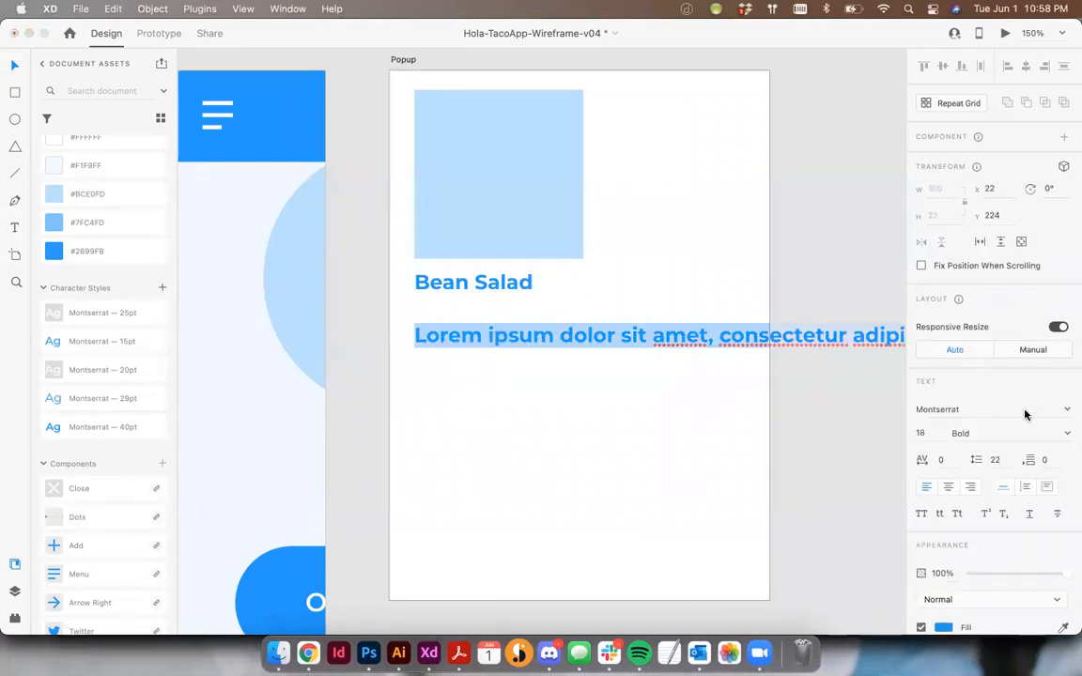
# Set the Lorem ipsum text's font weight to Regular
pyautogui.click(1066, 434)
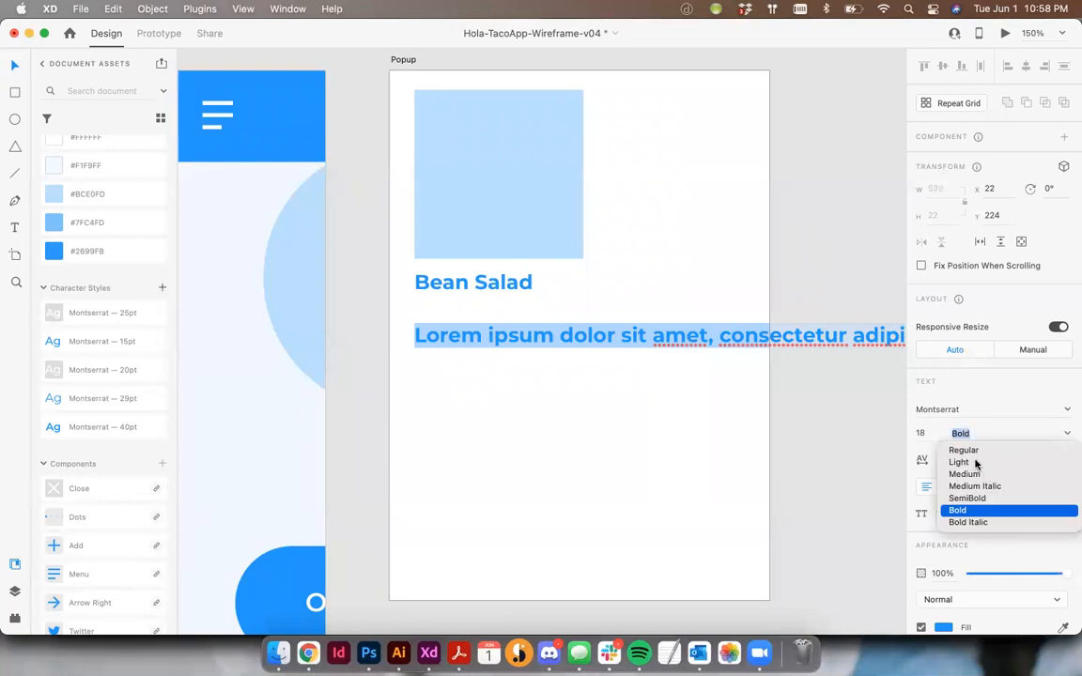
pyautogui.click(963, 449)
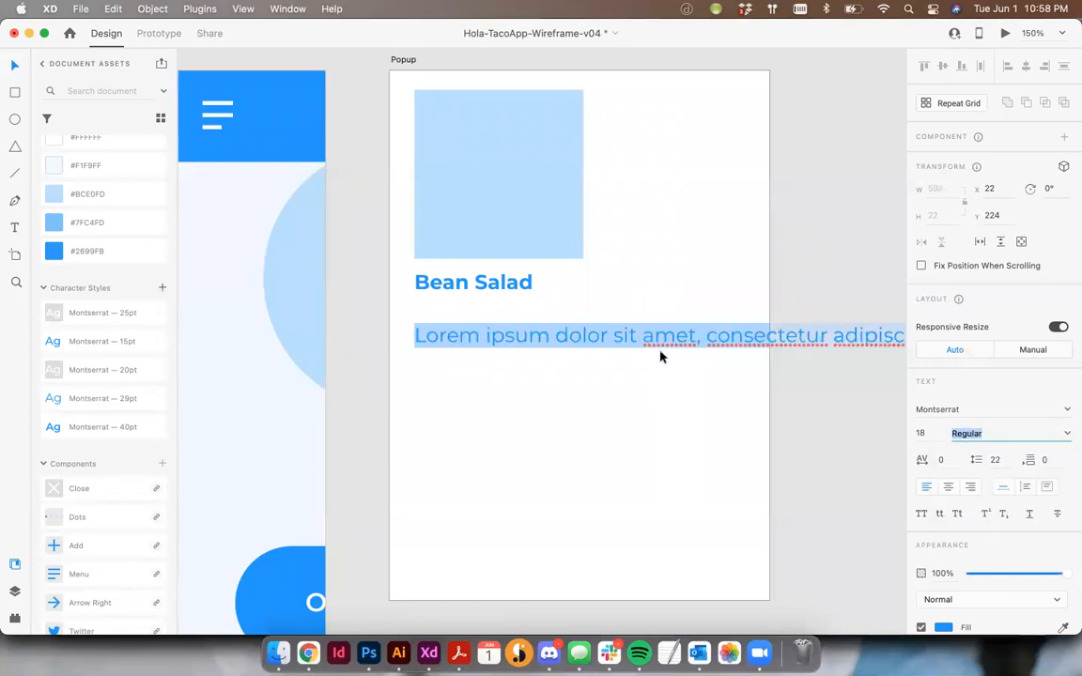
pyautogui.click(698, 340)
pyautogui.press('super+a')
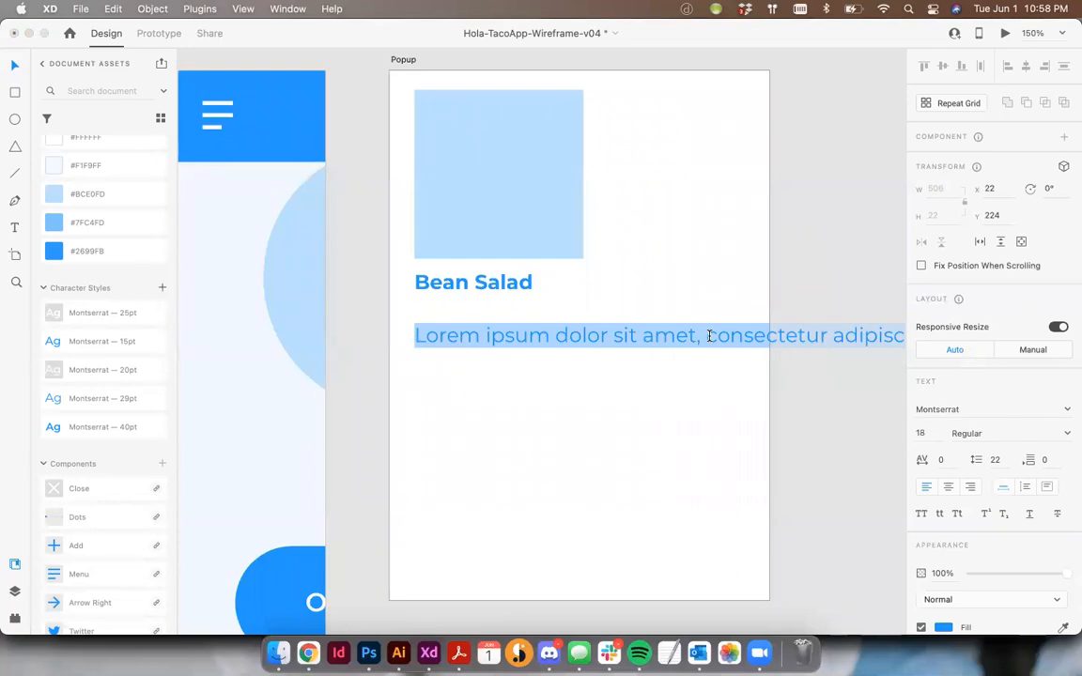
# Break the Lorem ipsum text into two lines after "amet," and move it up close beneath the Bean Salad heading
pyautogui.click(709, 336)
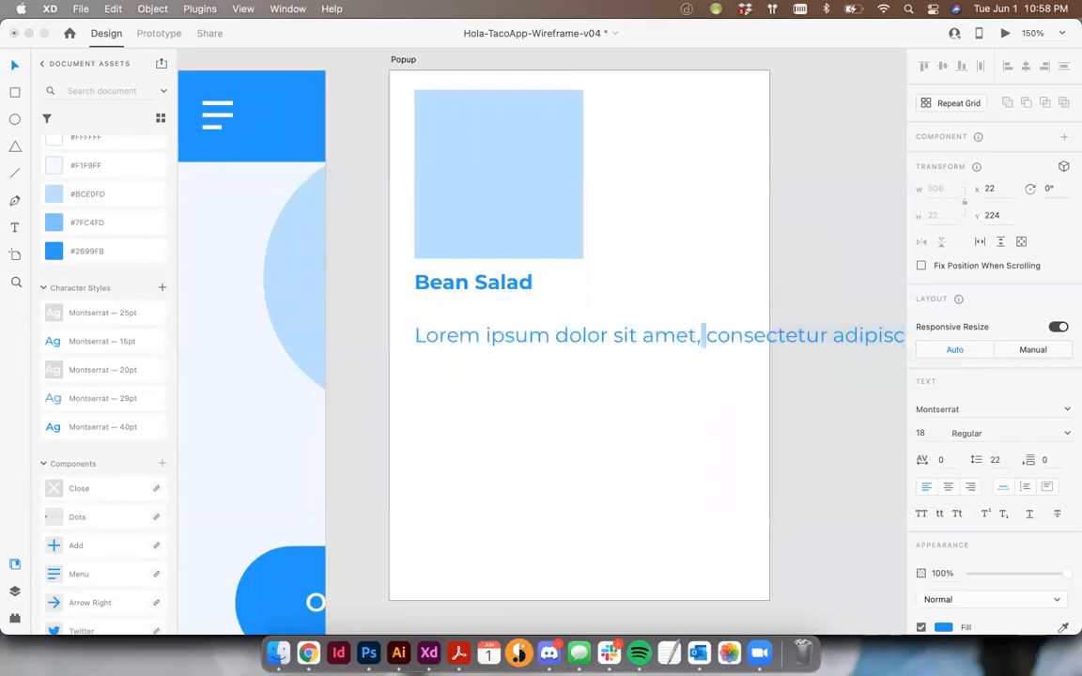
pyautogui.press('Return')
pyautogui.moveTo(444, 343); pyautogui.dragTo(442, 320)
pyautogui.click(538, 415)
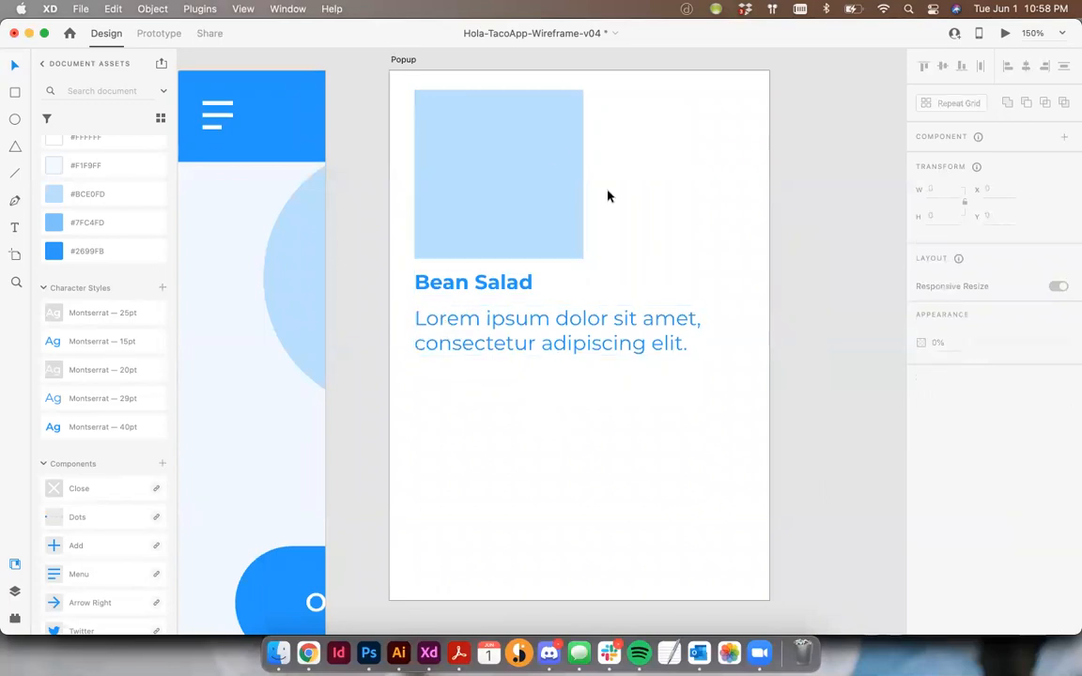
# Widen the image placeholder to 293 so its right edge meets the last column of the layout grid
pyautogui.click(552, 162)
pyautogui.moveTo(583, 174); pyautogui.dragTo(751, 165)
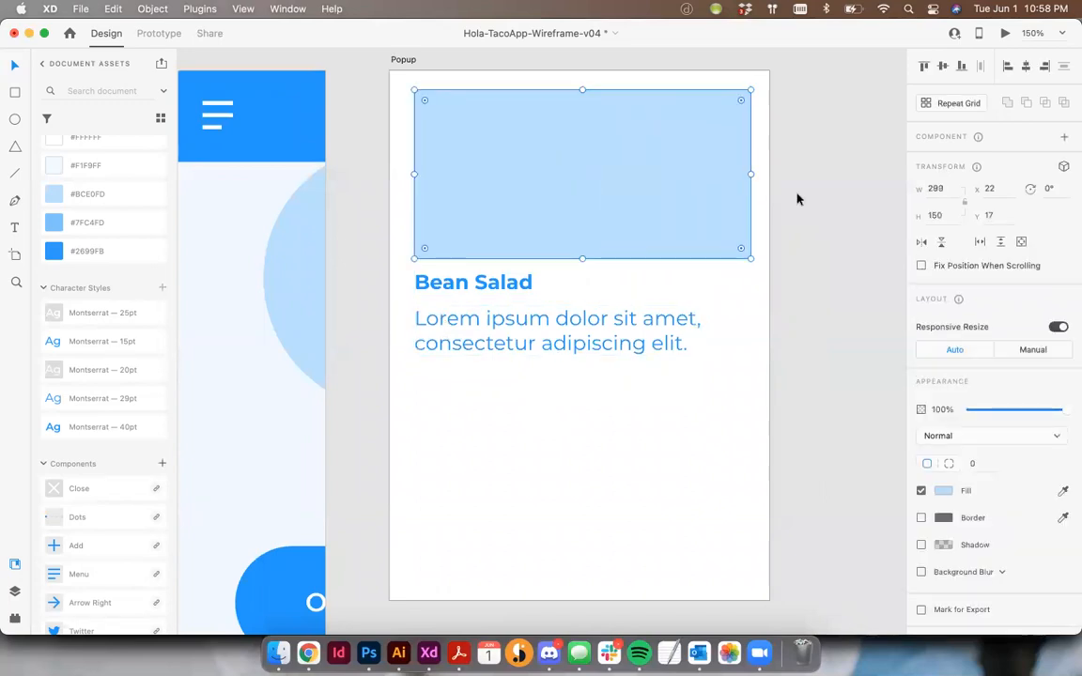
pyautogui.press('super+shift+apostrophe')
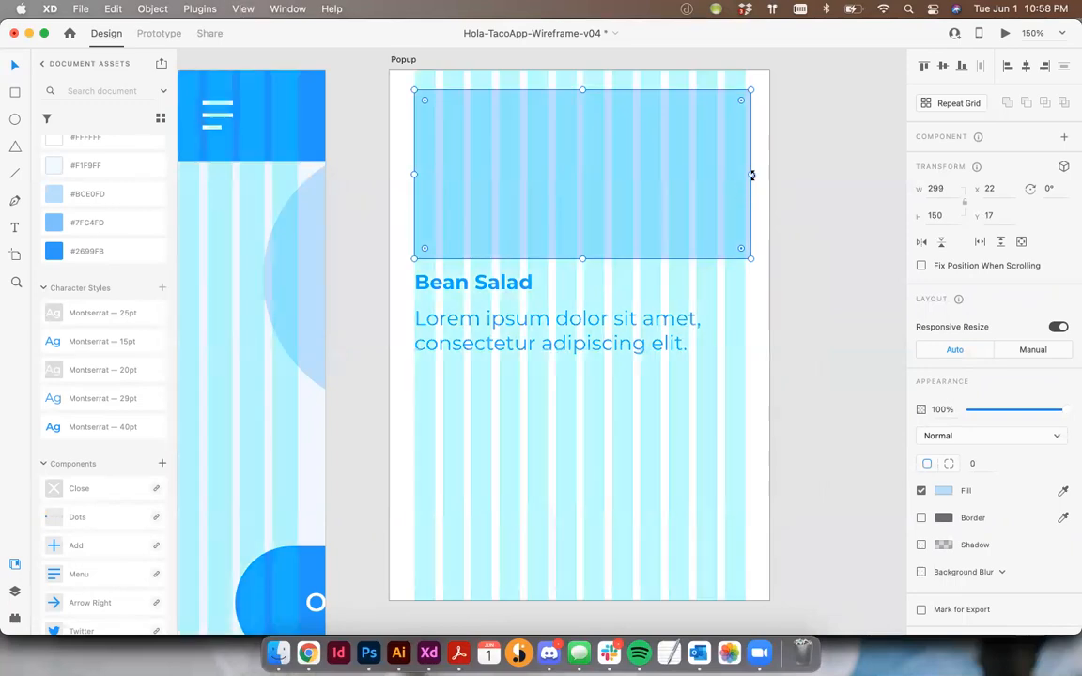
pyautogui.moveTo(751, 173); pyautogui.dragTo(745, 175)
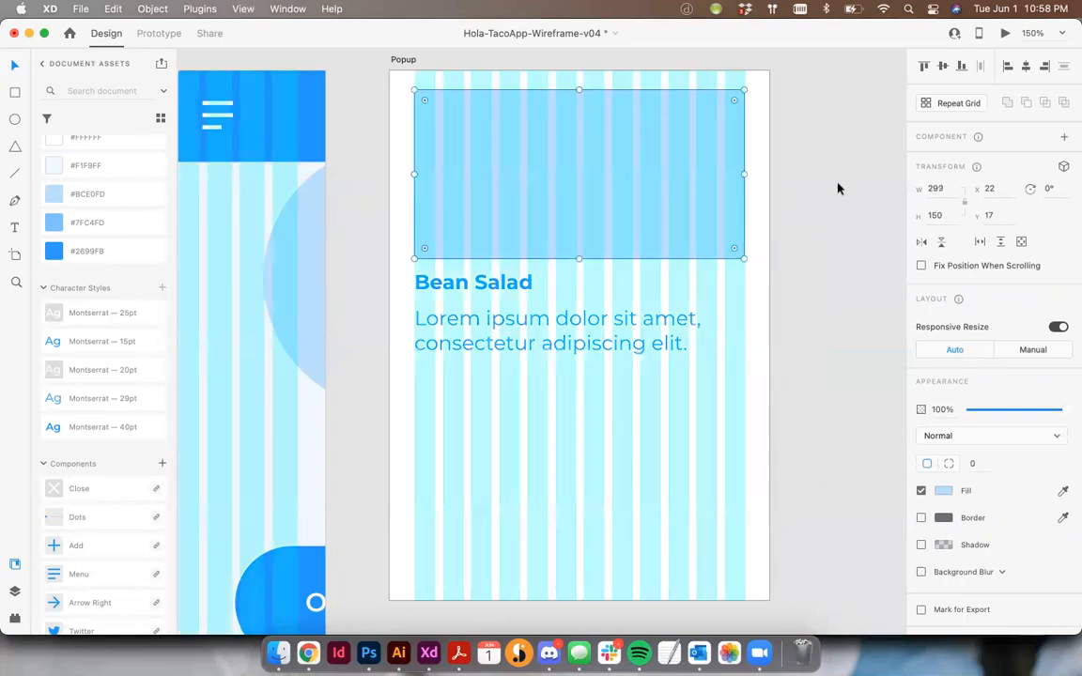
pyautogui.press('super+shift+apostrophe')
pyautogui.click(537, 367)
# Duplicate the Bean Salad heading below the description text and replace the copy's text with "$5"
pyautogui.moveTo(477, 281); pyautogui.dragTo(483, 384)
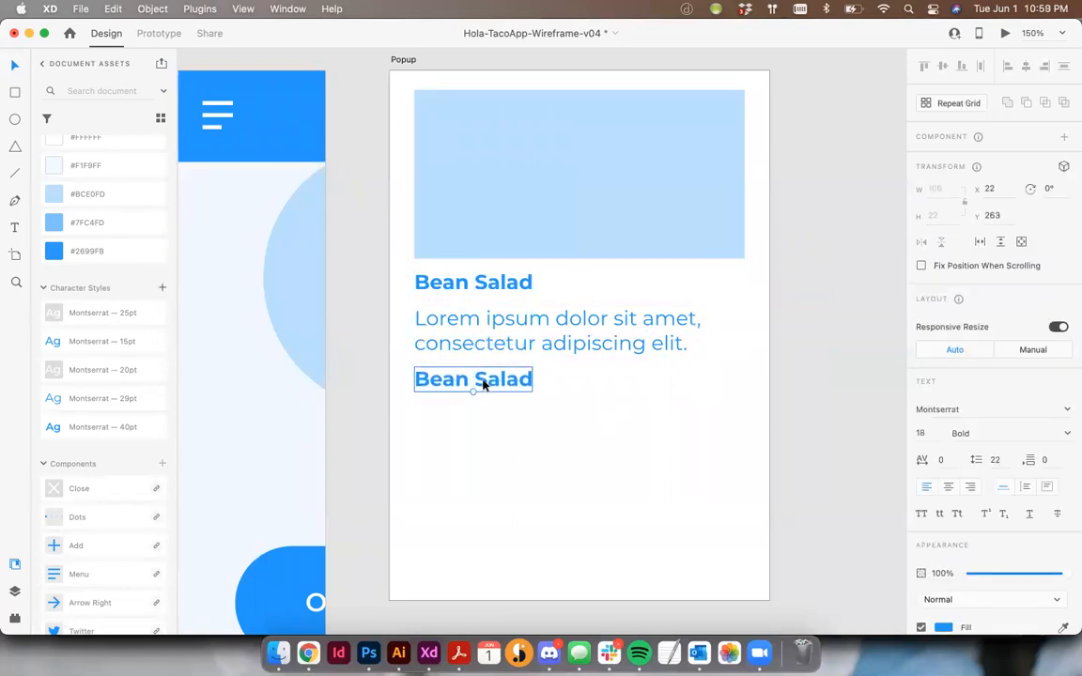
pyautogui.press('5')
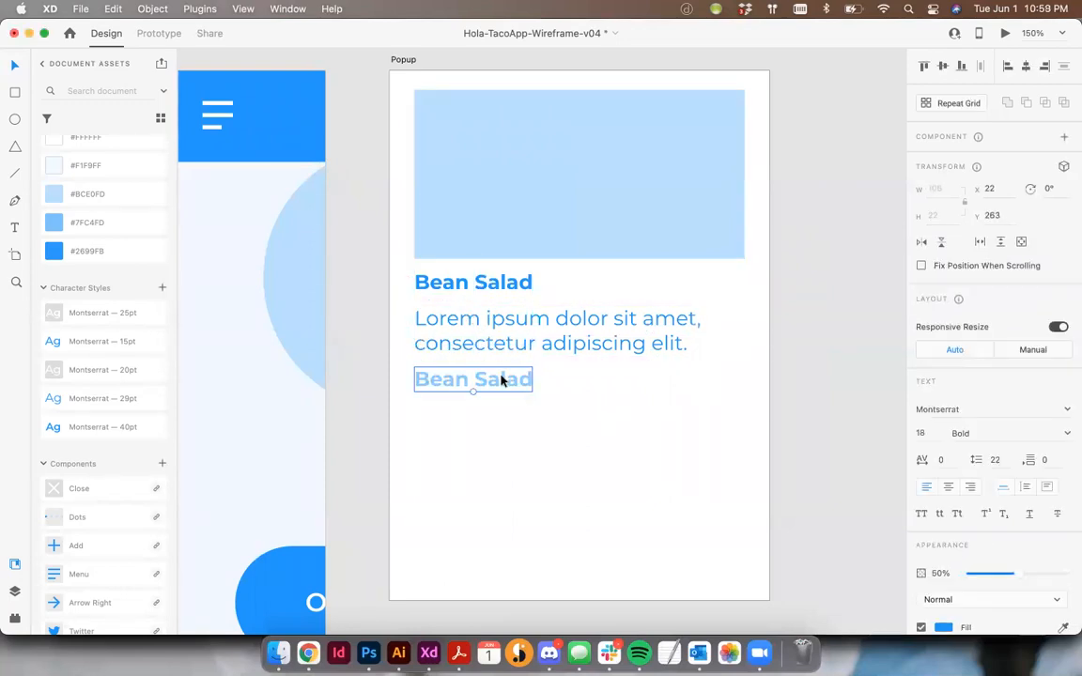
pyautogui.doubleClick(501, 379)
pyautogui.write('$5')
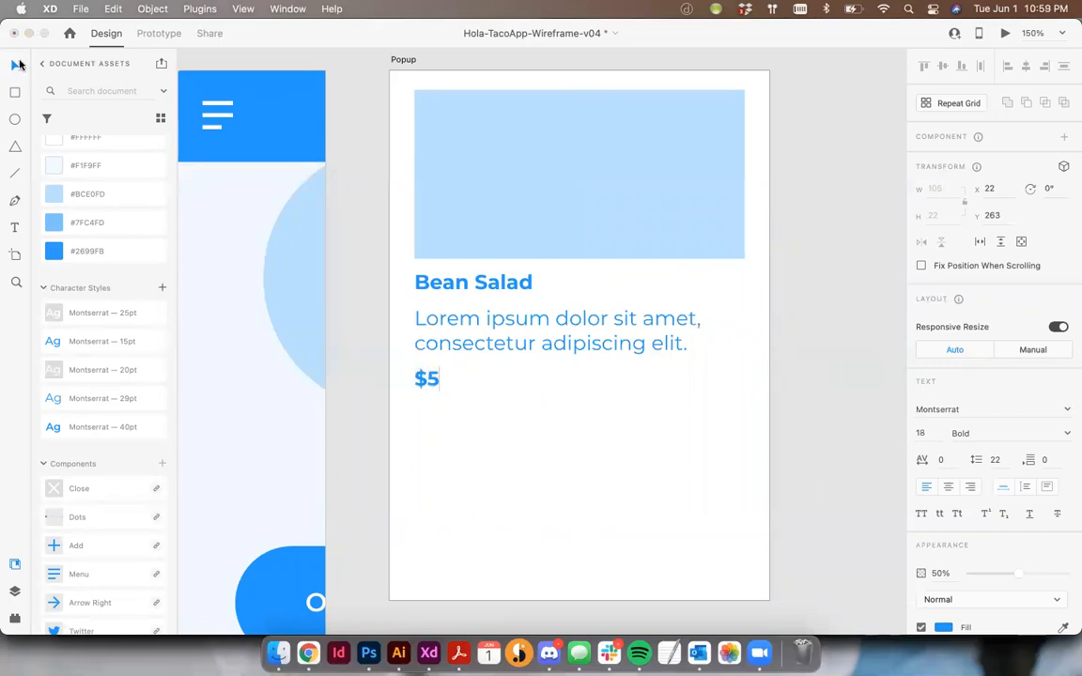
pyautogui.press('Escape')
# Set the $5 price text's opacity to 100%
pyautogui.click(455, 383)
pyautogui.click(428, 380)
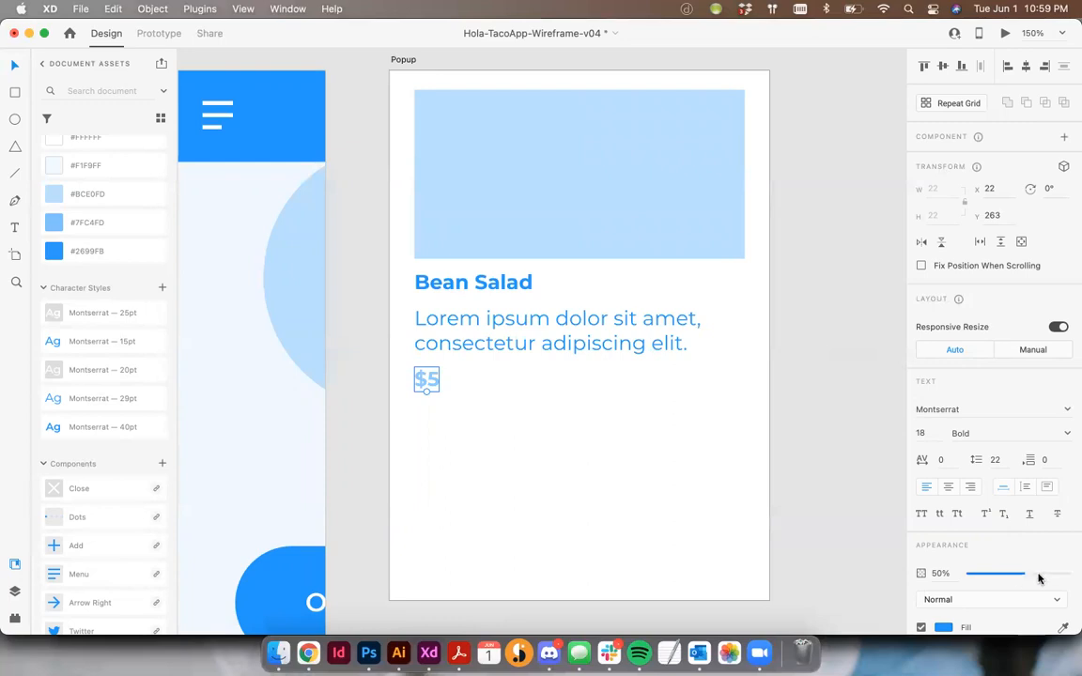
pyautogui.moveTo(1015, 573); pyautogui.dragTo(1070, 573)
pyautogui.click(541, 391)
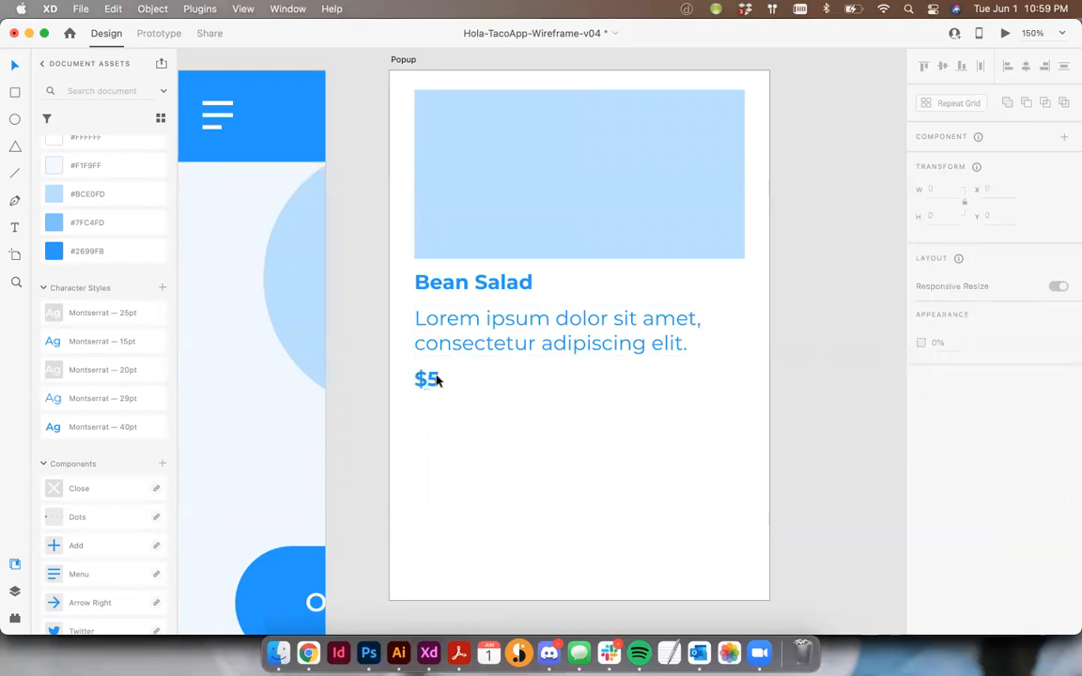
# Duplicate the $5 text to its right on the same line and replace the copy's text with "Add to cart"
pyautogui.keyDown('alt'); pyautogui.moveTo(432, 380); pyautogui.dragTo(475, 381); pyautogui.keyUp('alt')
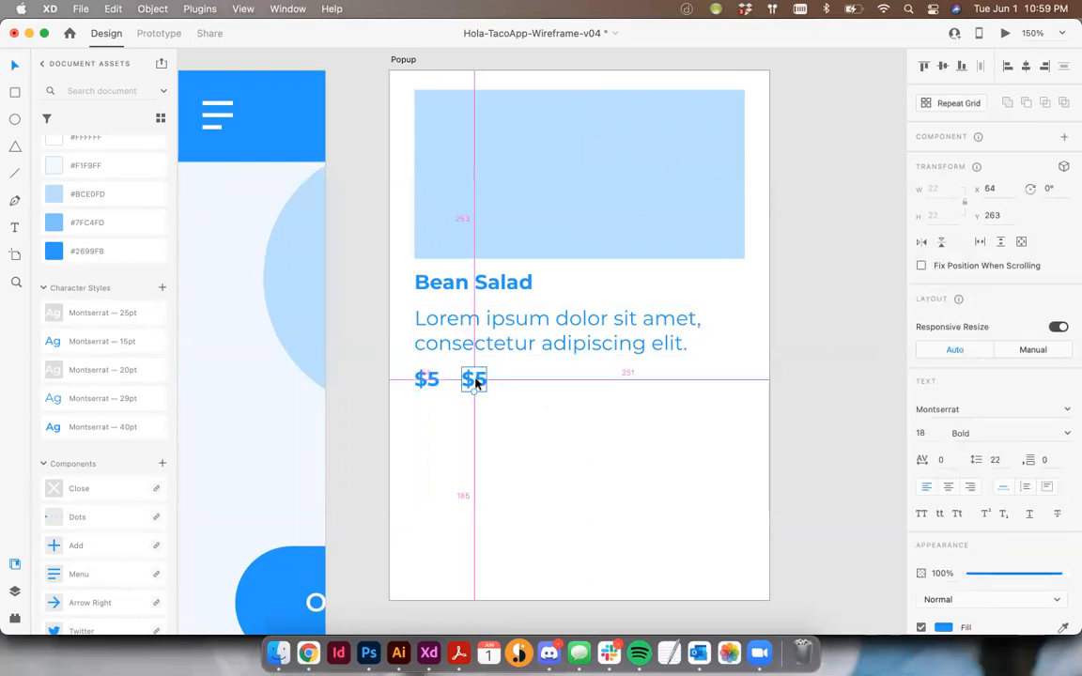
pyautogui.doubleClick(474, 380)
pyautogui.write('Add')
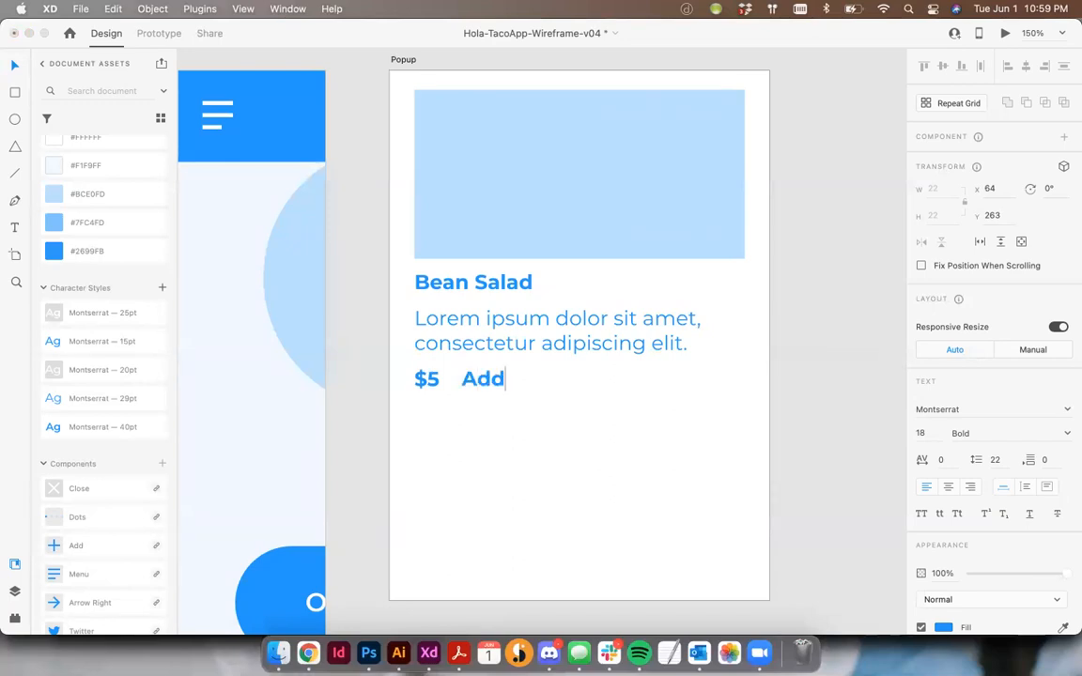
pyautogui.write(' to cart')
# Format the "Add to cart" text in all caps with Regular weight
pyautogui.press('super+a')
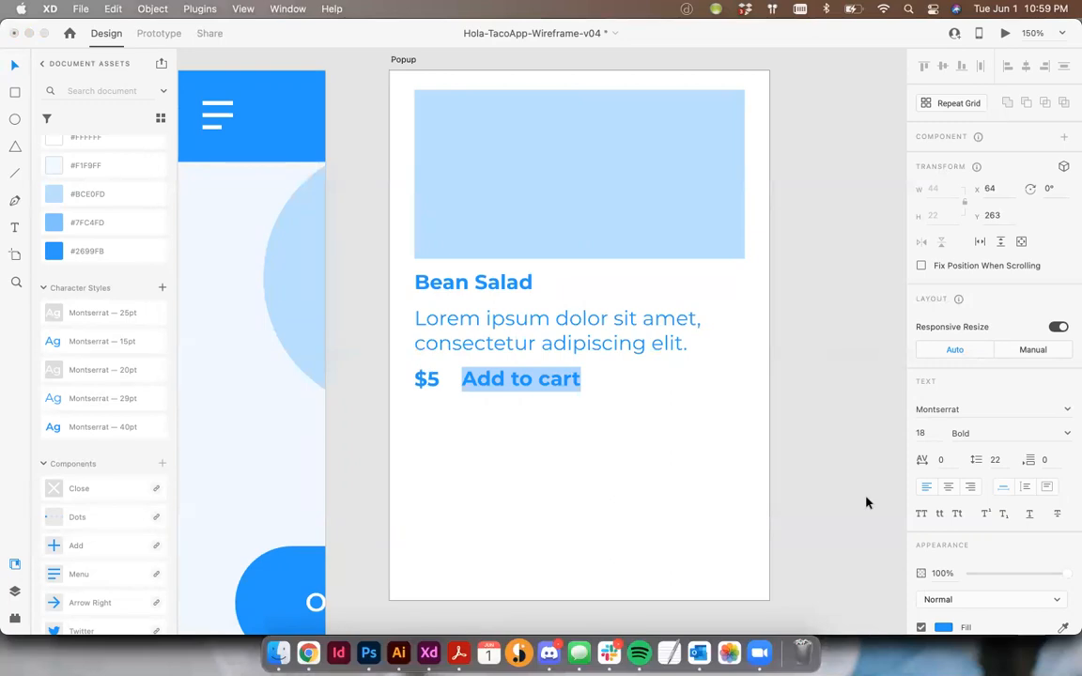
pyautogui.click(921, 514)
pyautogui.click(1063, 432)
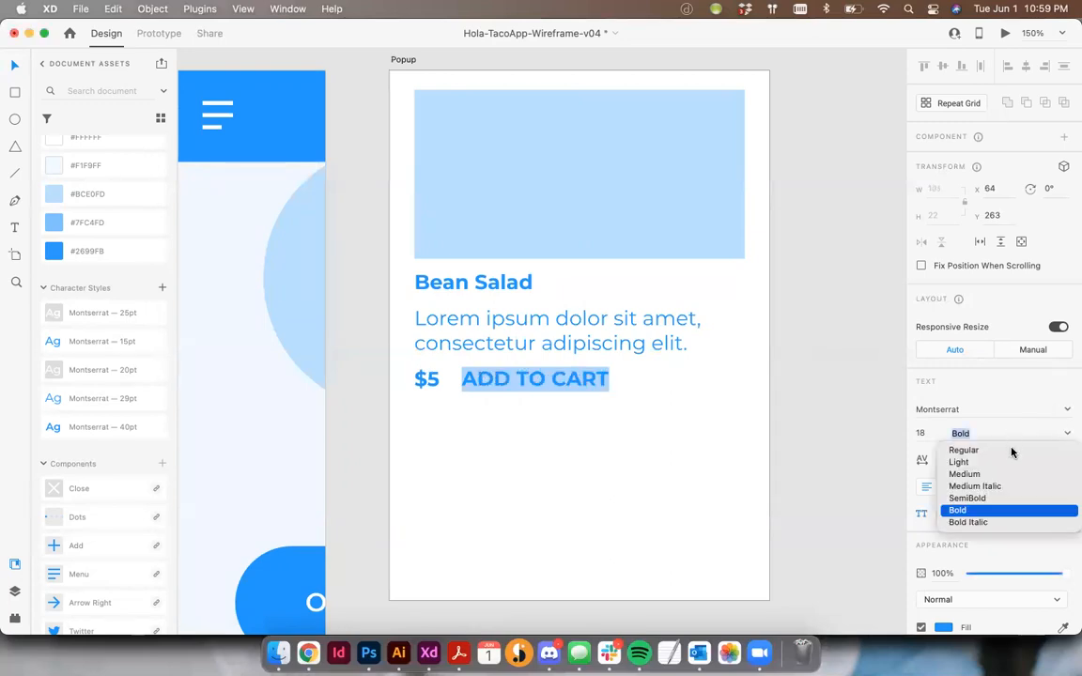
pyautogui.click(1009, 462)
pyautogui.click(1065, 434)
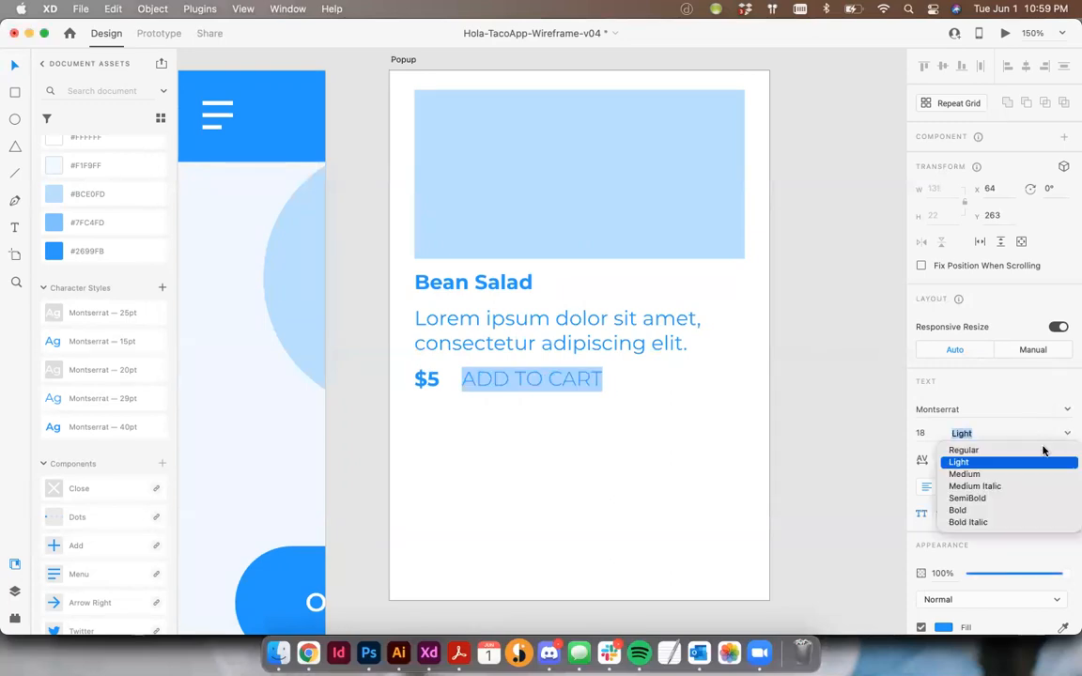
pyautogui.click(1033, 451)
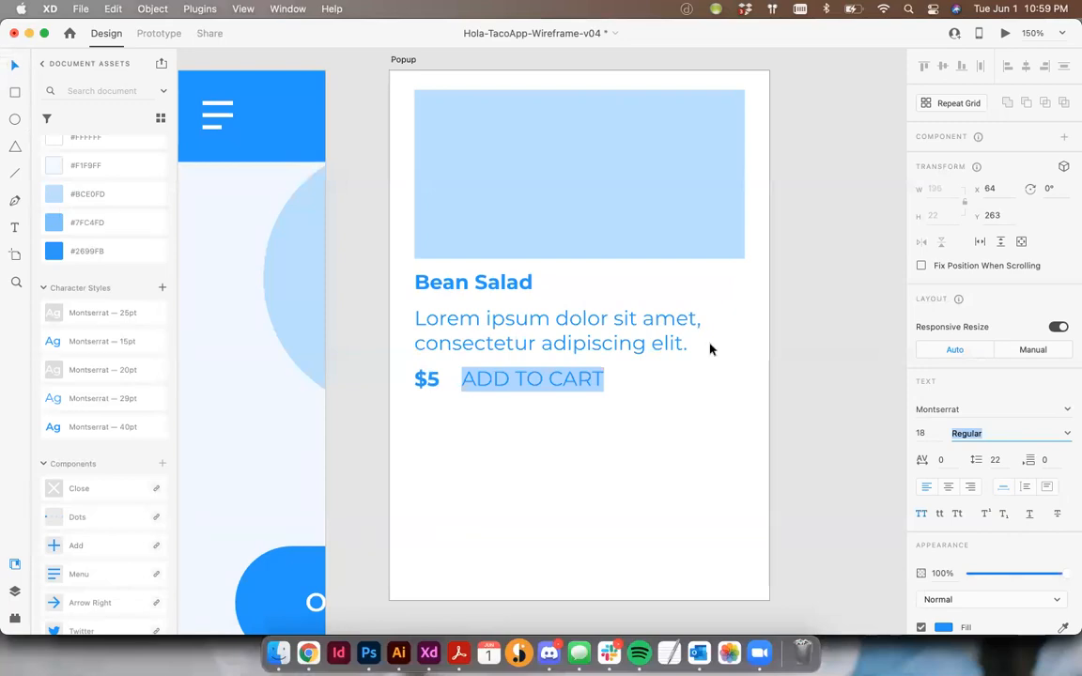
pyautogui.press('Escape')
pyautogui.click(533, 474)
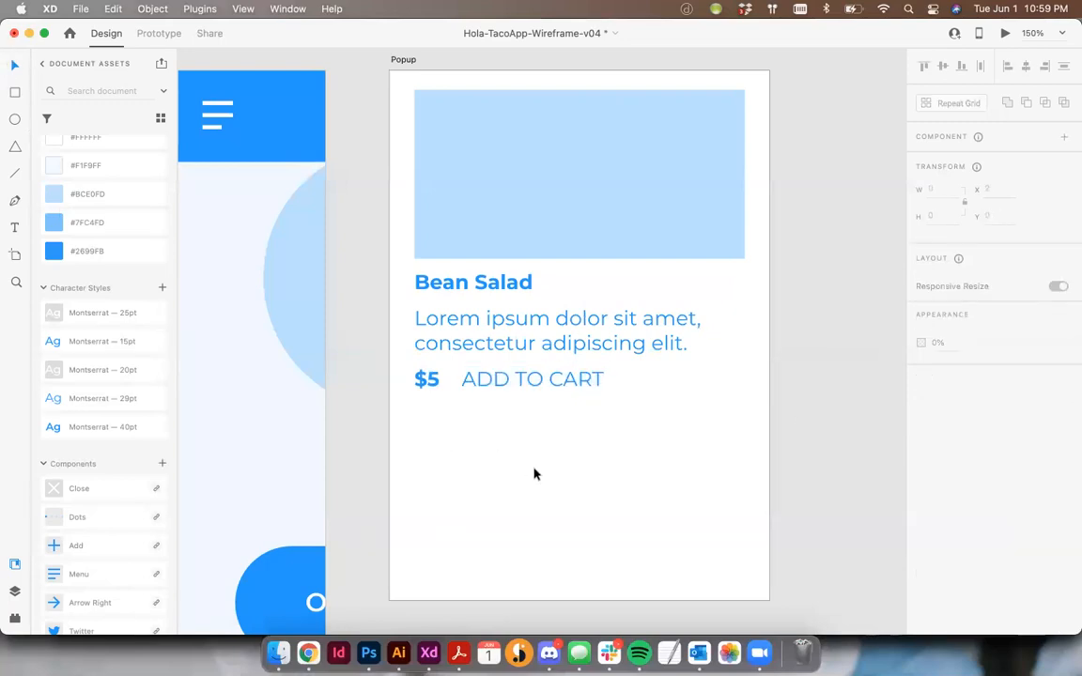
# Copy the email input field from the Onboarding - Signup artboard and paste it near the Popup artboard
pyautogui.press('super+minus')
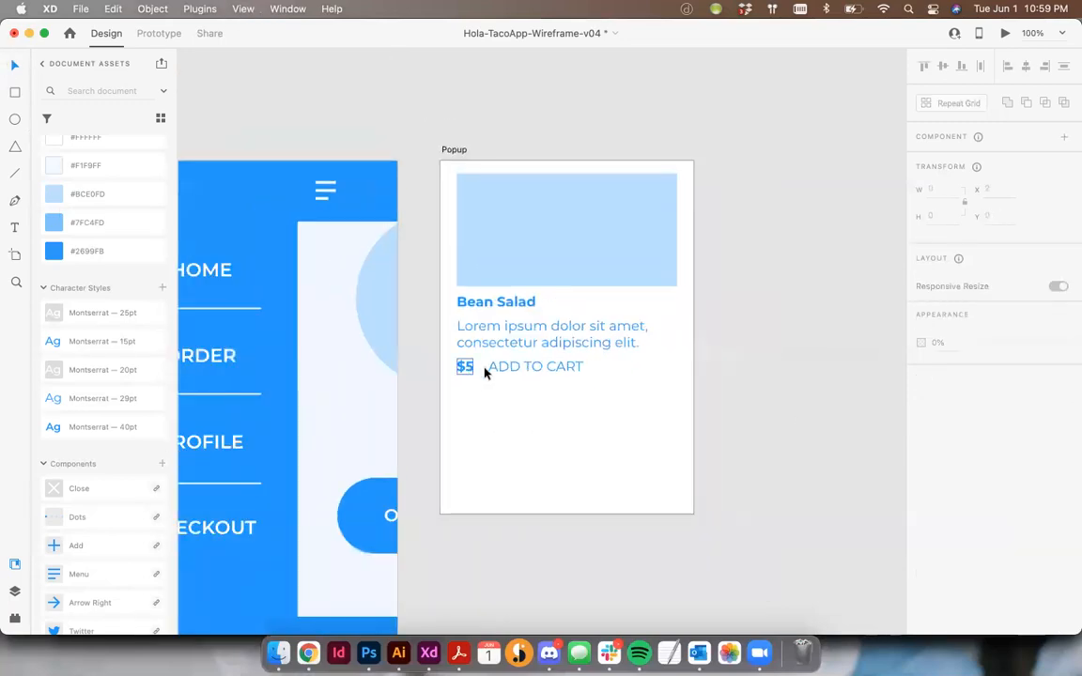
pyautogui.hscroll(-2, 680, 406)
pyautogui.press('super+minus')
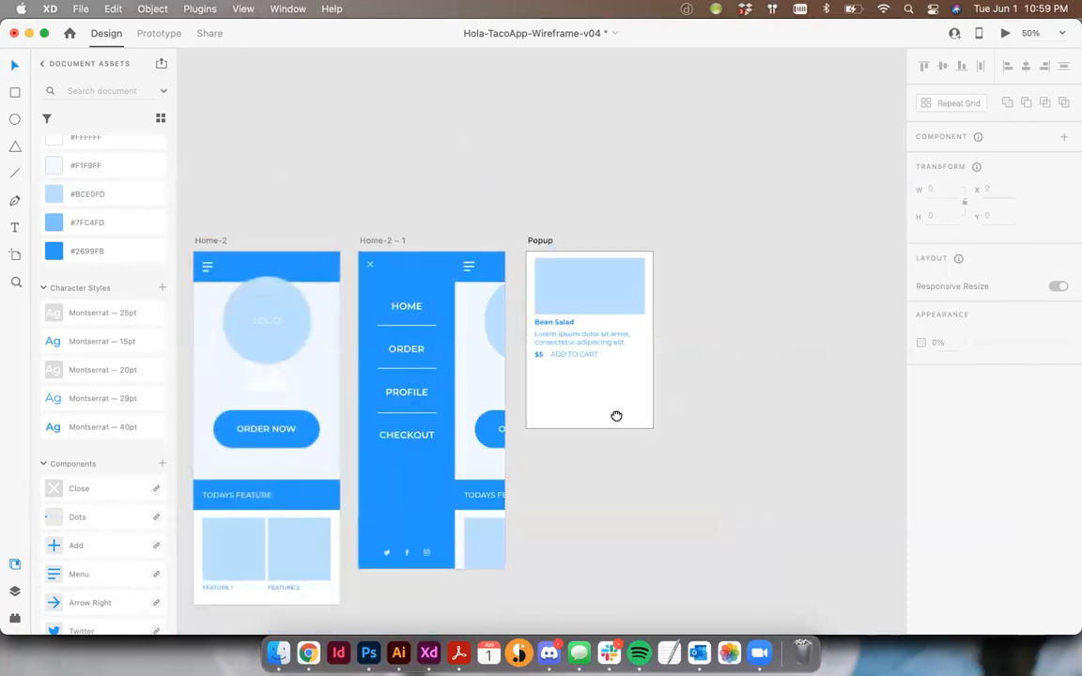
pyautogui.moveTo(266, 474); pyautogui.dragTo(454, 370)
pyautogui.hscroll(-5, 453, 371)
pyautogui.click(379, 351)
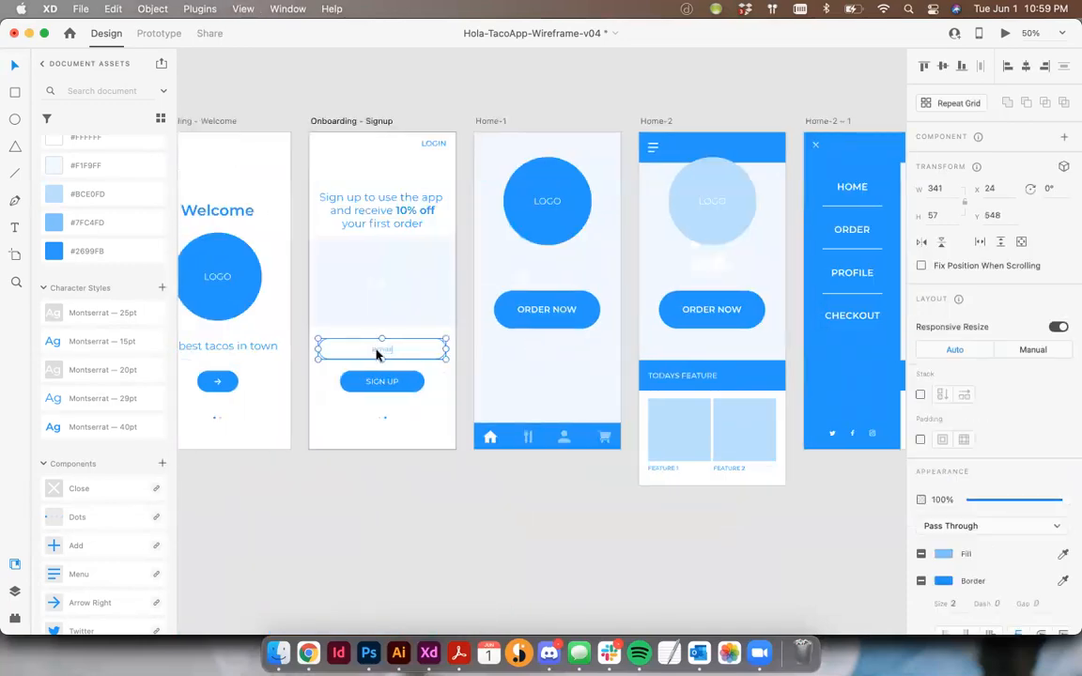
pyautogui.hscroll(3, 375, 355)
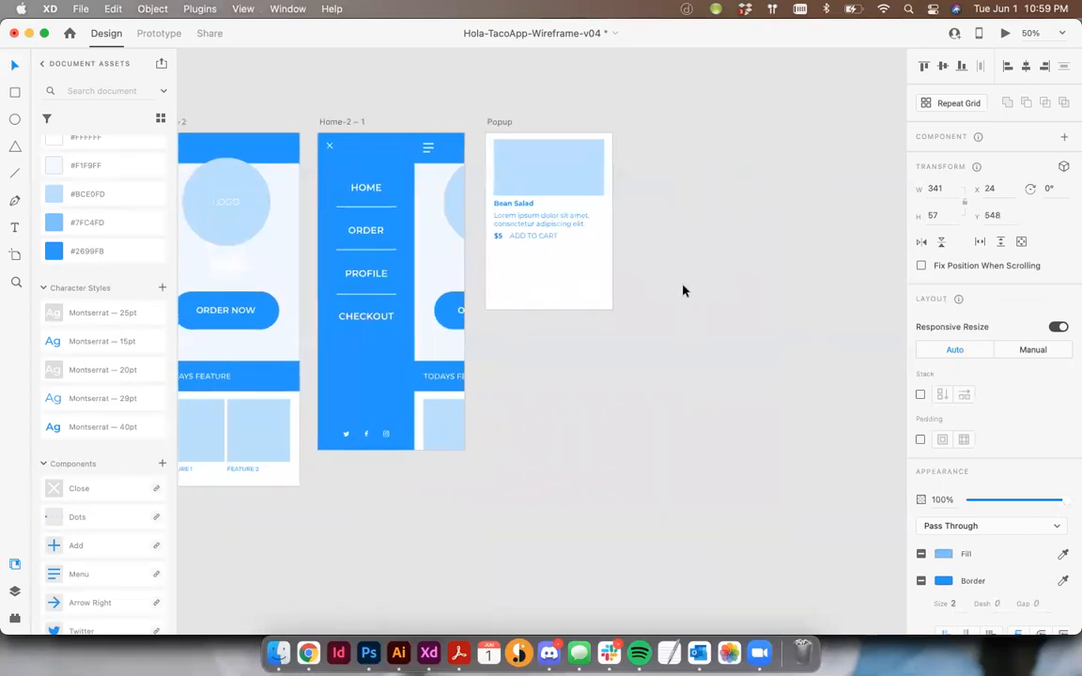
pyautogui.hotkey('ctrl', 'v')
# Place the pasted email field under the price line in the Popup artboard and narrow it to 293, matching the image placeholder
pyautogui.press('super+equal')
pyautogui.press('super+equal')
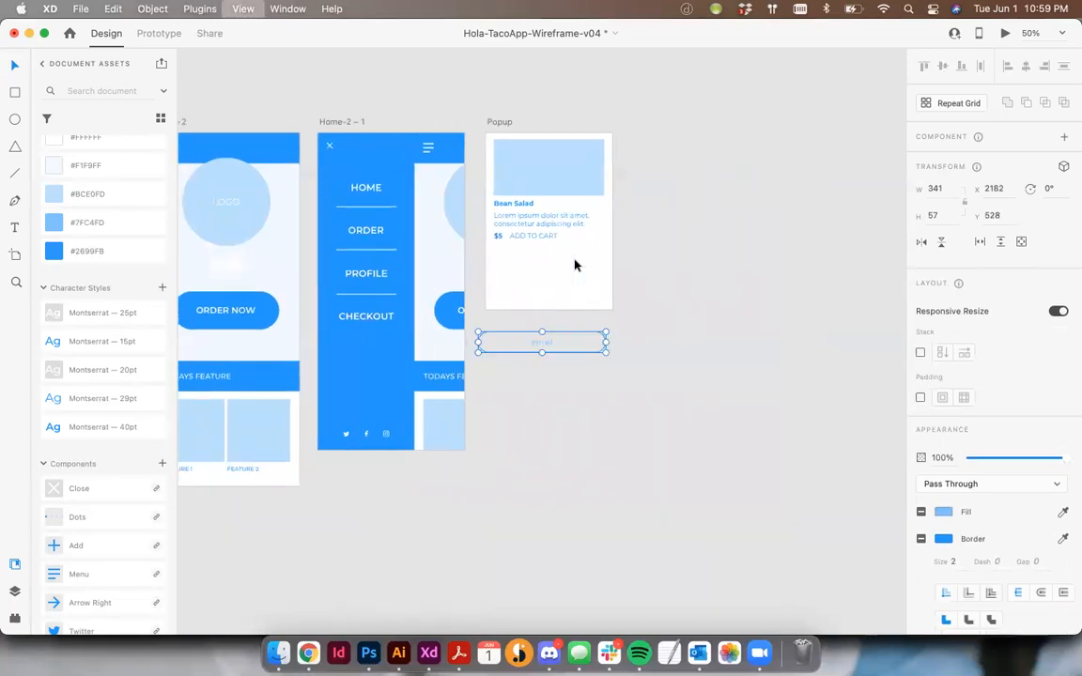
pyautogui.moveTo(541, 362); pyautogui.dragTo(482, 283)
pyautogui.moveTo(659, 298); pyautogui.dragTo(634, 299)
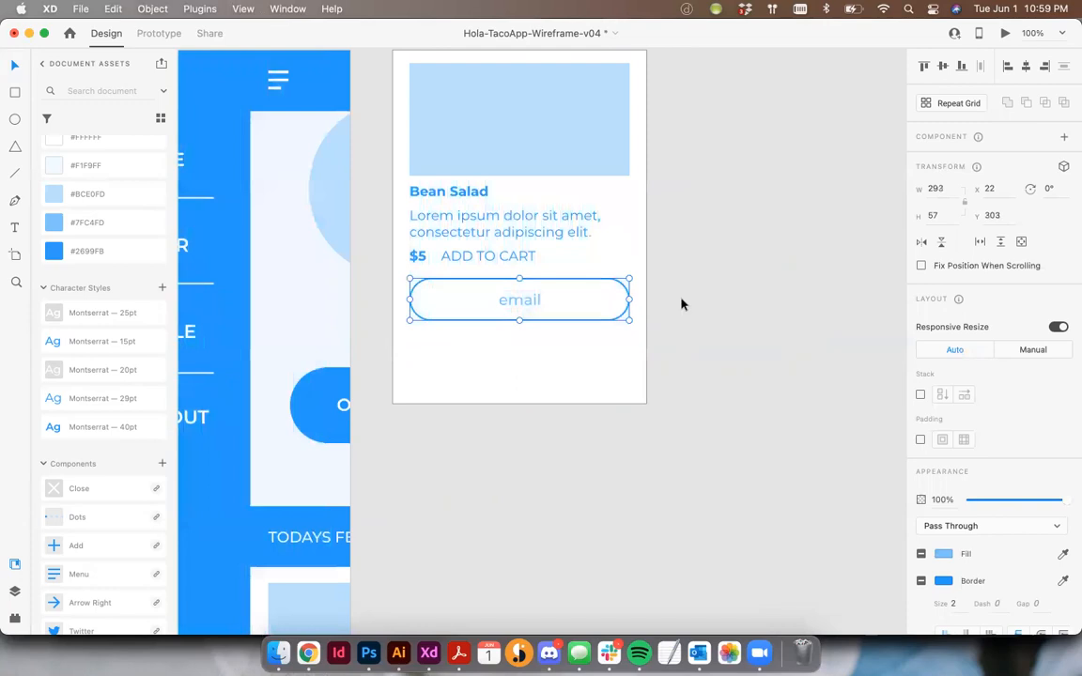
# Replace the email field's placeholder text with "special instructions"
pyautogui.doubleClick(514, 302)
pyautogui.doubleClick(526, 299)
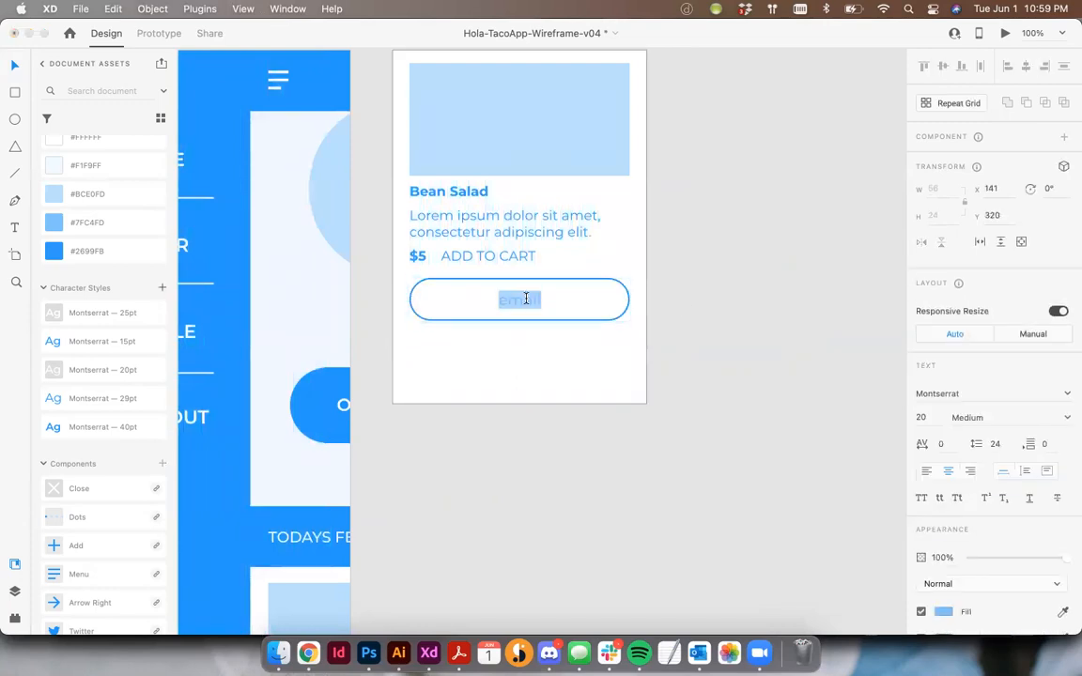
pyautogui.write('spec')
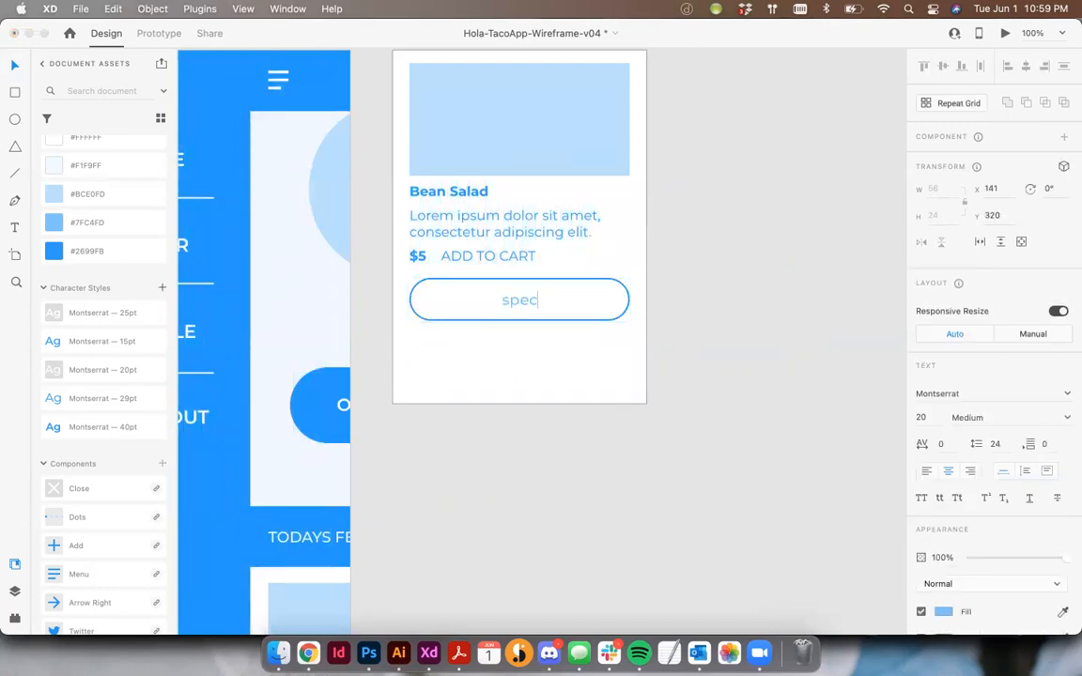
pyautogui.write('ial instructions')
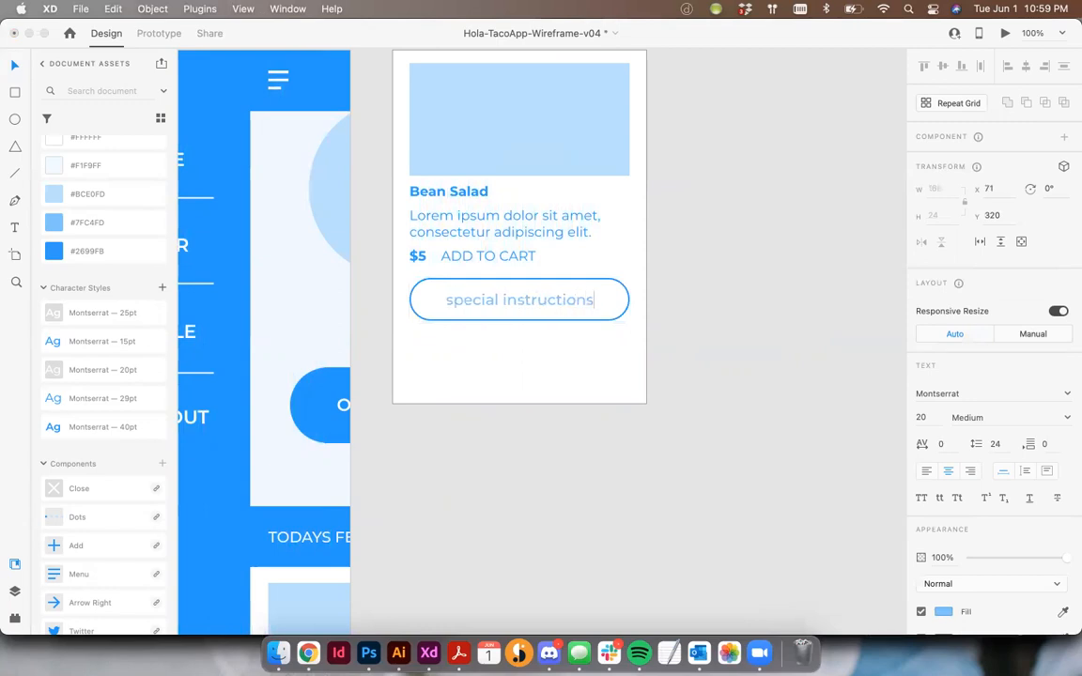
pyautogui.click(15, 66)
pyautogui.click(711, 372)
# Move the special instructions field slightly down and shift ADD TO CART right until it aligns with the image placeholder's right edge
pyautogui.click(553, 301)
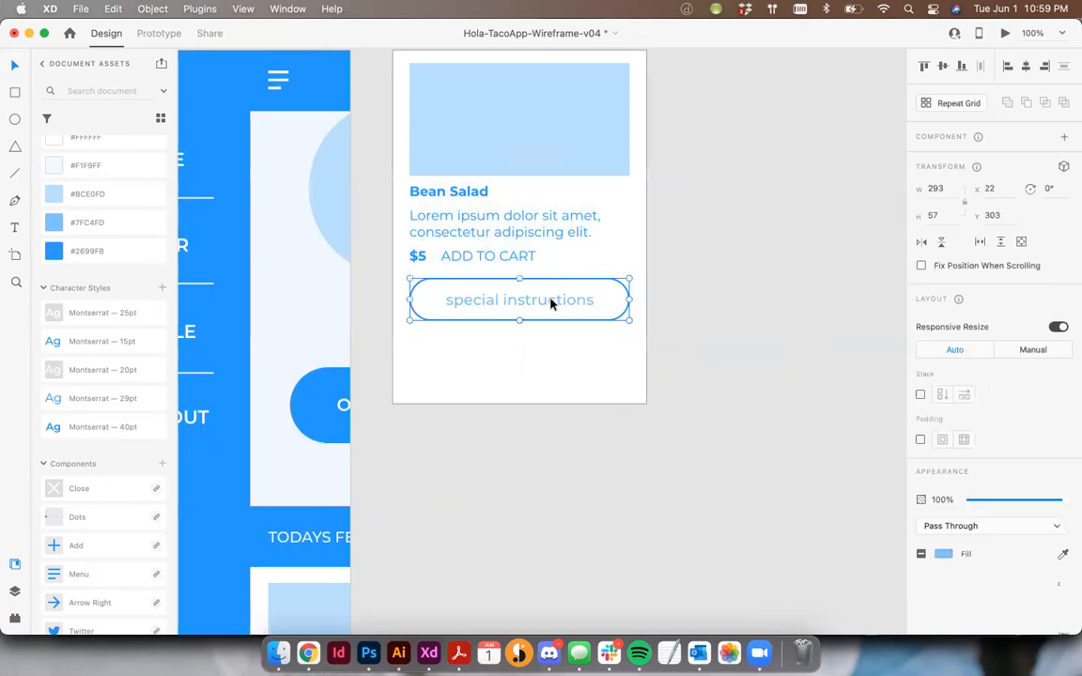
pyautogui.moveTo(553, 302); pyautogui.dragTo(553, 313)
pyautogui.click(731, 321)
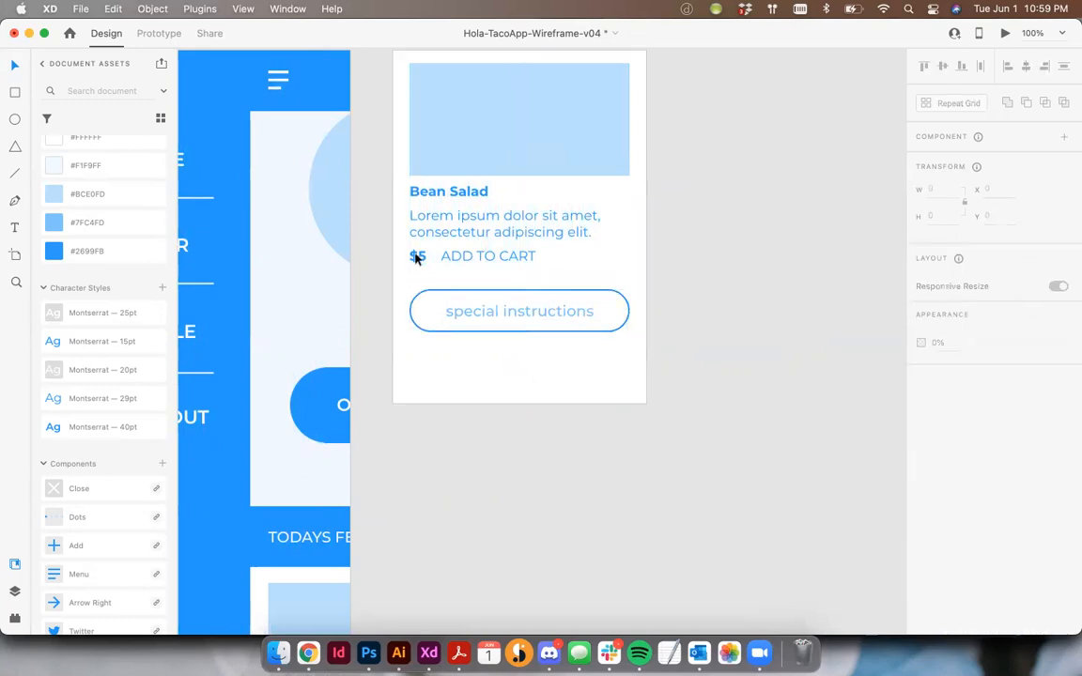
pyautogui.moveTo(541, 258); pyautogui.dragTo(580, 266)
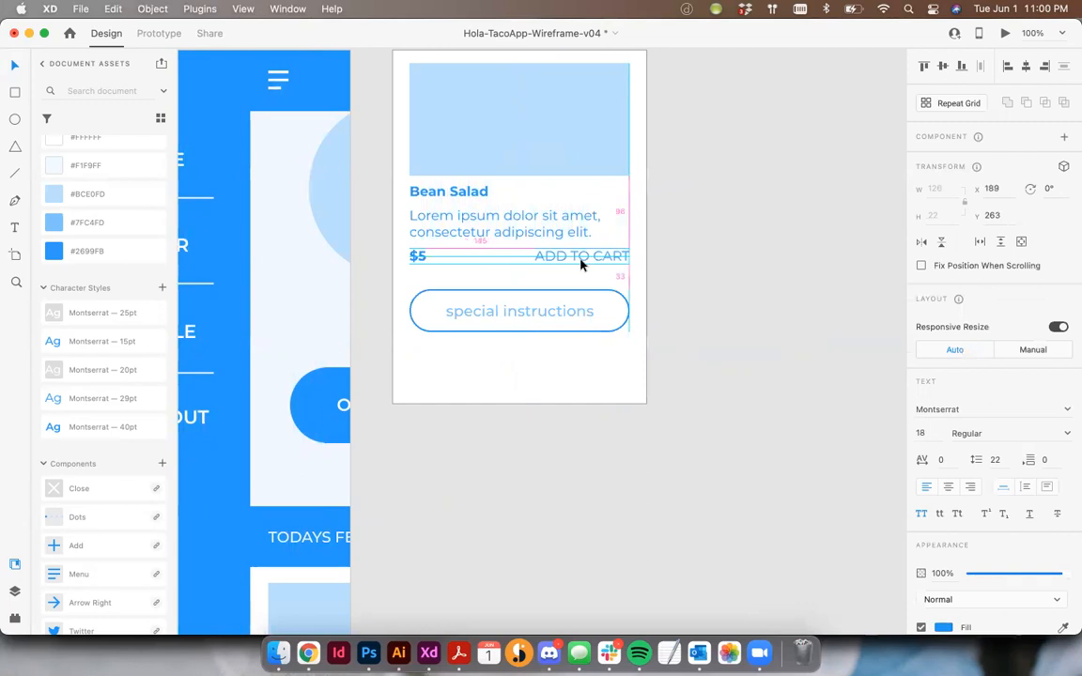
pyautogui.click(717, 301)
# Shorten the Popup artboard by raising its bottom edge closer to the special instructions field
pyautogui.scroll(3, 569, 366)
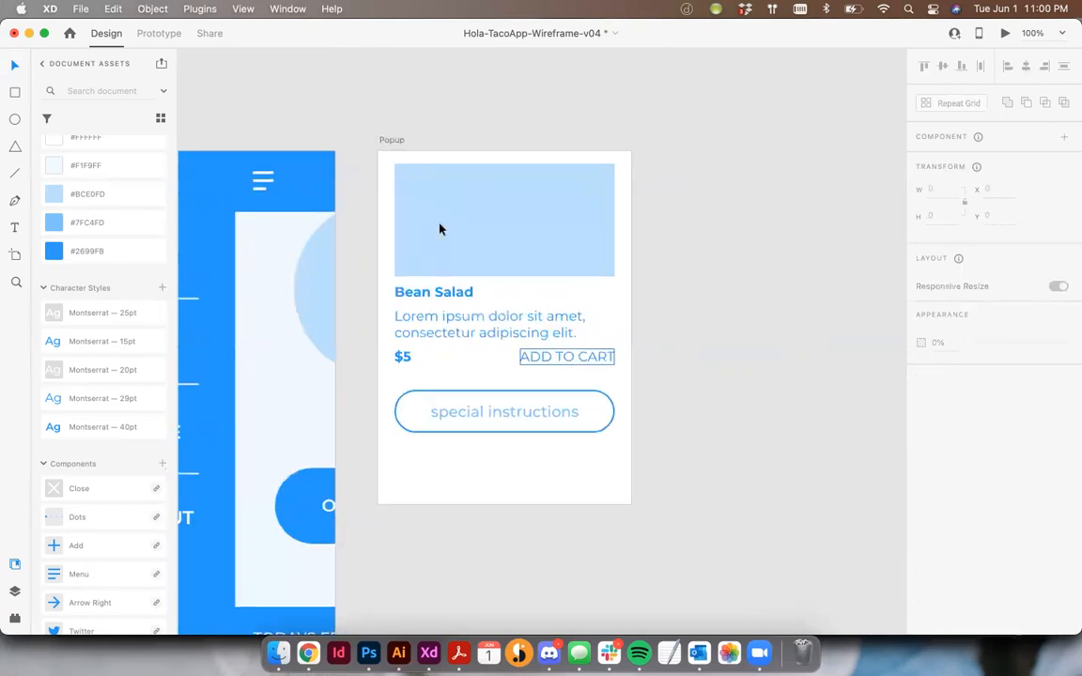
pyautogui.click(386, 140)
pyautogui.moveTo(505, 504); pyautogui.dragTo(507, 458)
pyautogui.click(714, 490)
# Select all of the Popup artboard's contents and move them down slightly to even out the top and bottom margins
pyautogui.moveTo(384, 164); pyautogui.dragTo(565, 426)
pyautogui.moveTo(543, 183); pyautogui.dragTo(542, 186)
pyautogui.click(685, 233)
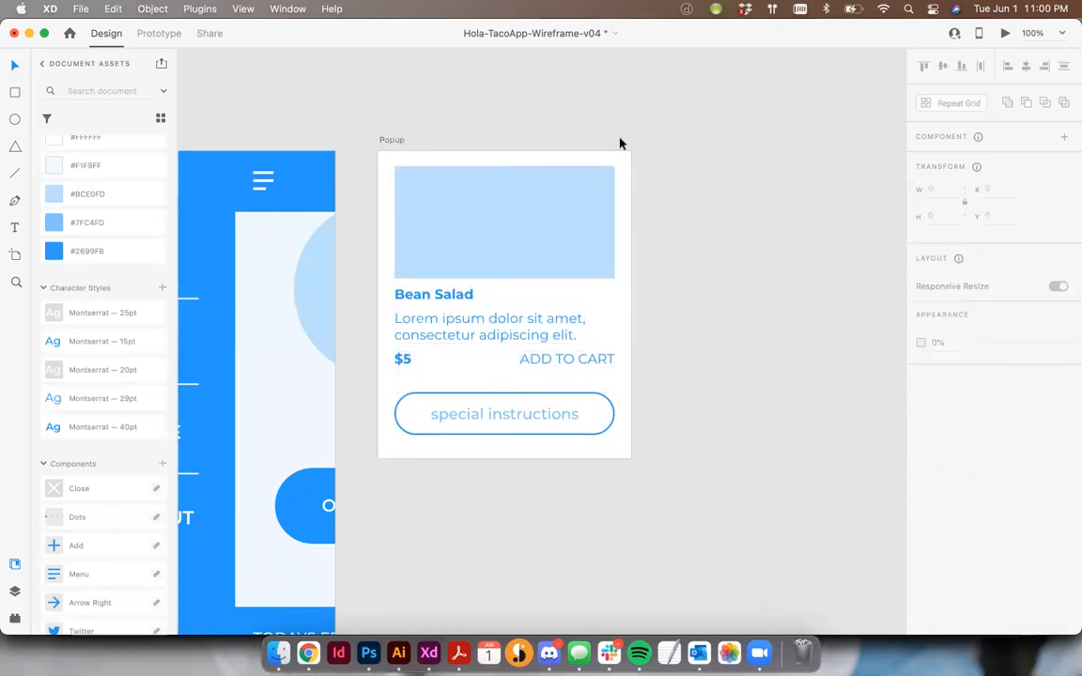
# Review all the wireframe artboards together, from Components through Popup
pyautogui.scroll(-5, 619, 143)
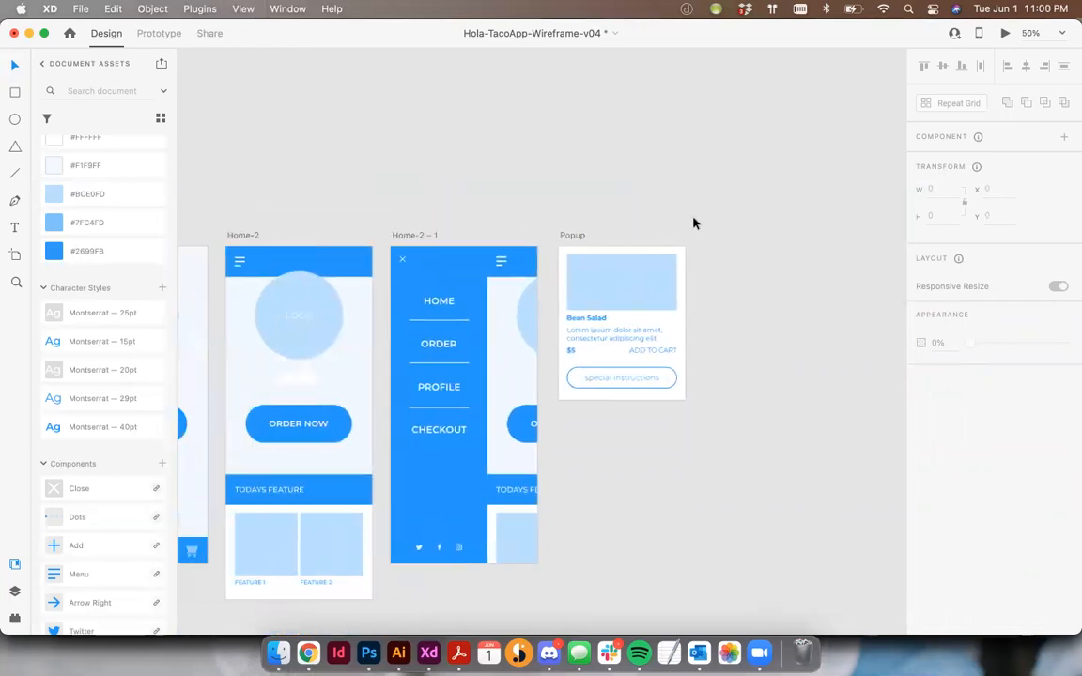
pyautogui.hscroll(-5, 693, 222)
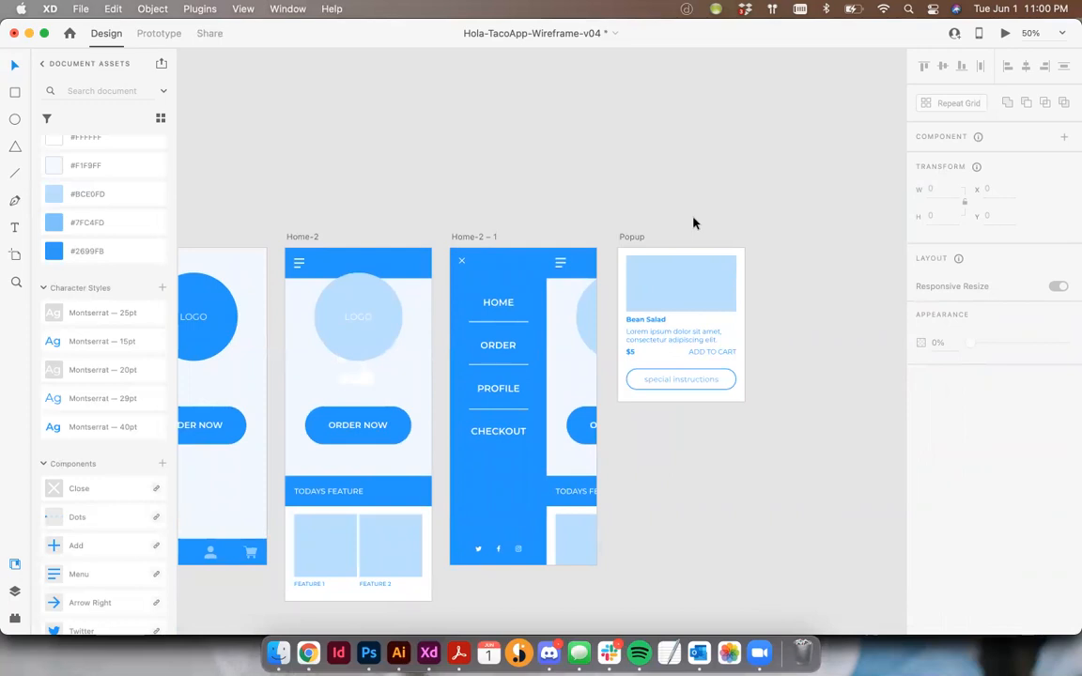
pyautogui.press('super+minus')
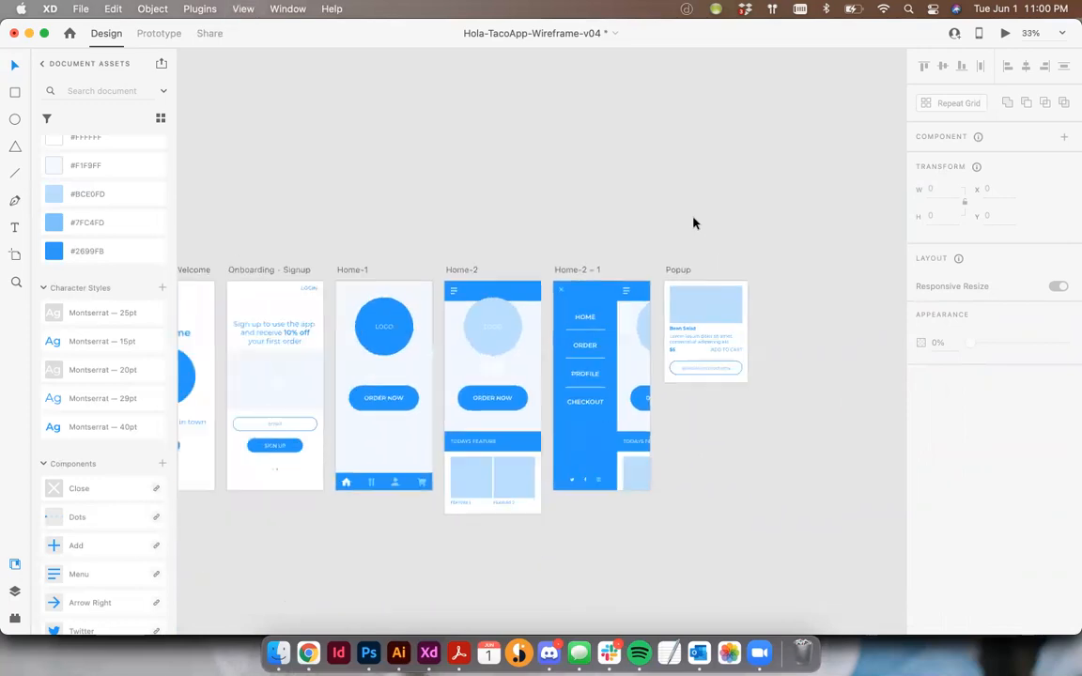
pyautogui.press('super+minus')
pyautogui.hscroll(-5, 693, 222)
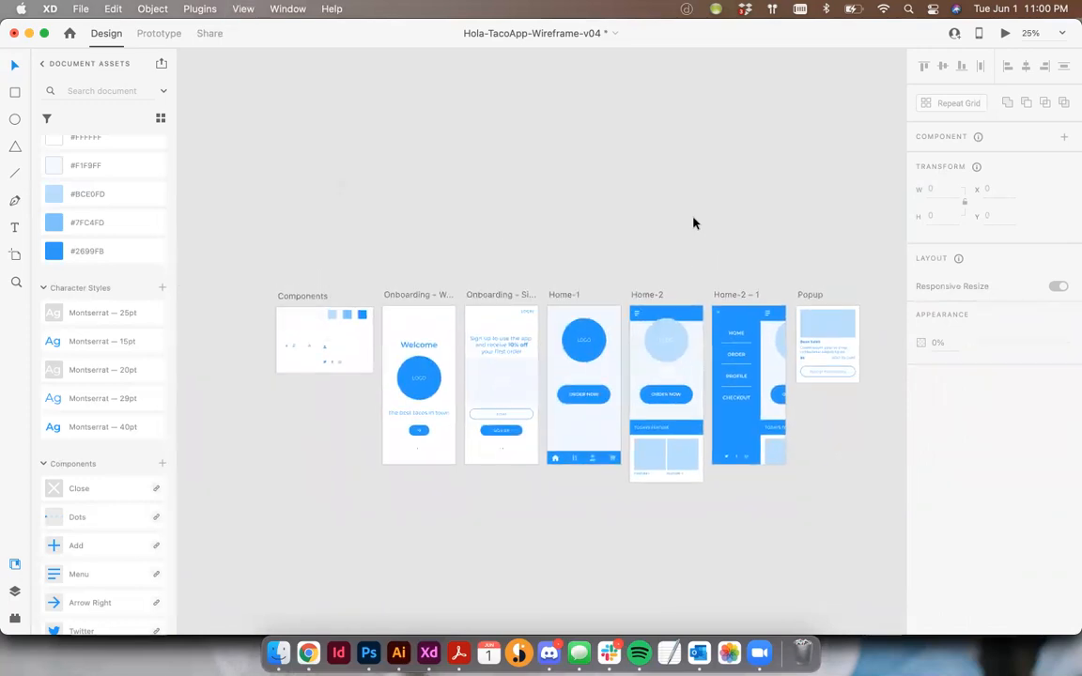
pyautogui.scroll(1, 693, 222)
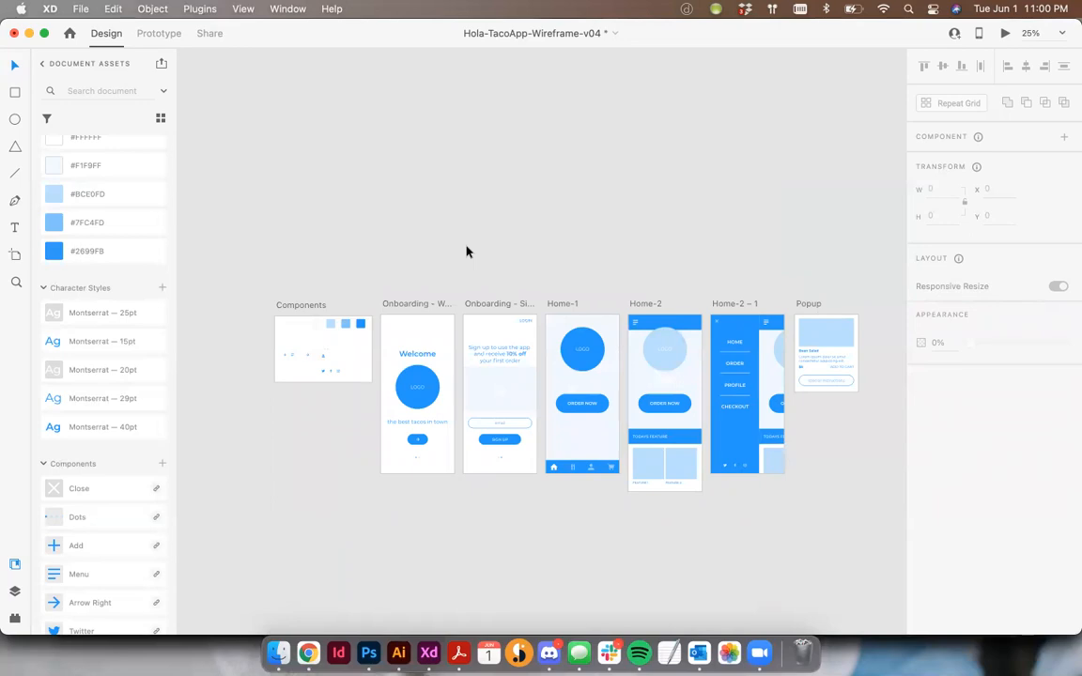
pyautogui.scroll(-2, 469, 246)
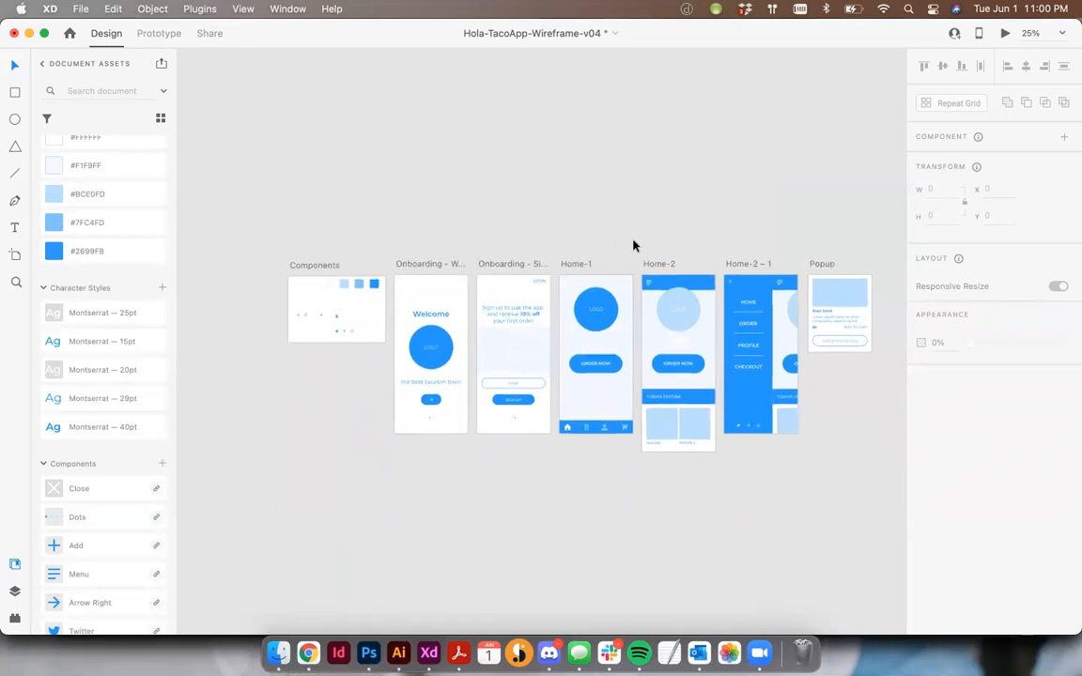